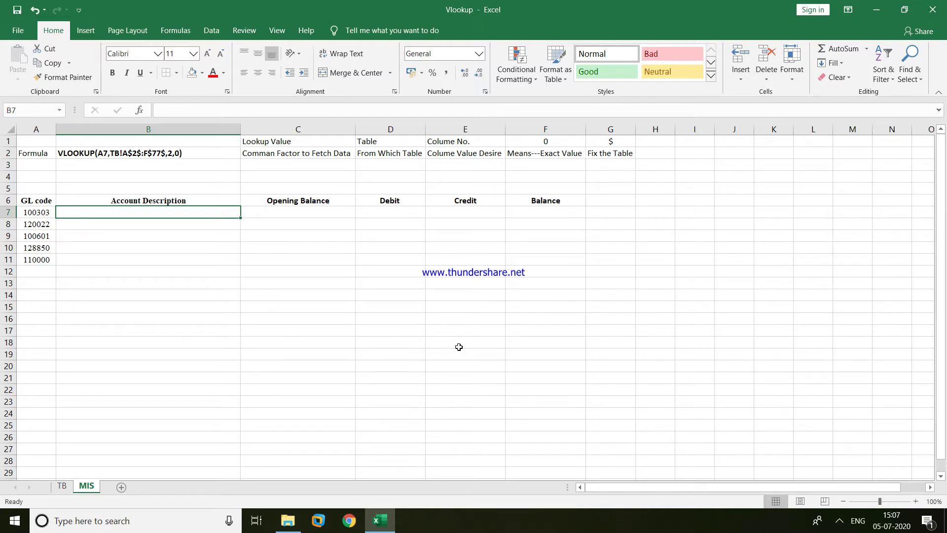
# Review the formula notes, sample VLOOKUP and lookup-value note at the top of the MIS sheet.
pyautogui.press('Up')
pyautogui.press('Up')
pyautogui.press('Up')
pyautogui.press('Up')
pyautogui.press('Left')
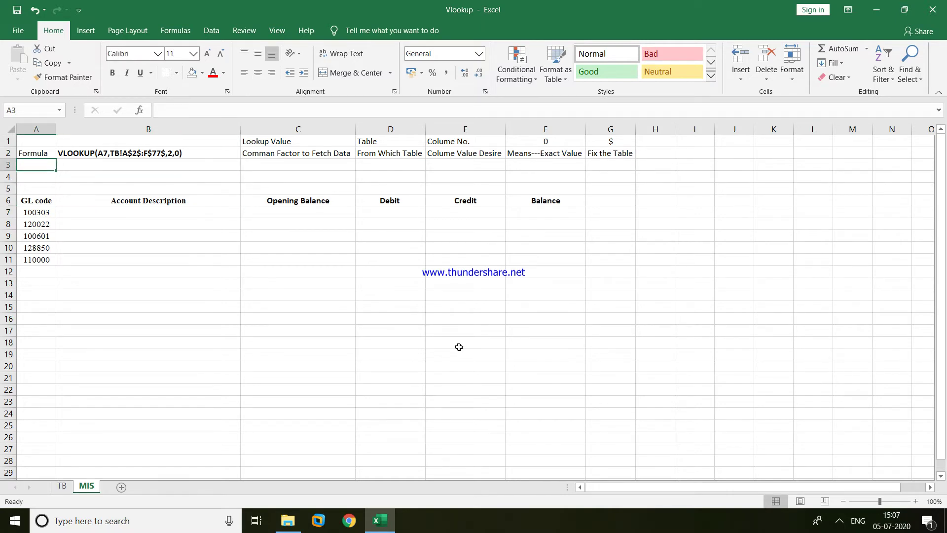
pyautogui.press('Up')
pyautogui.press('Right')
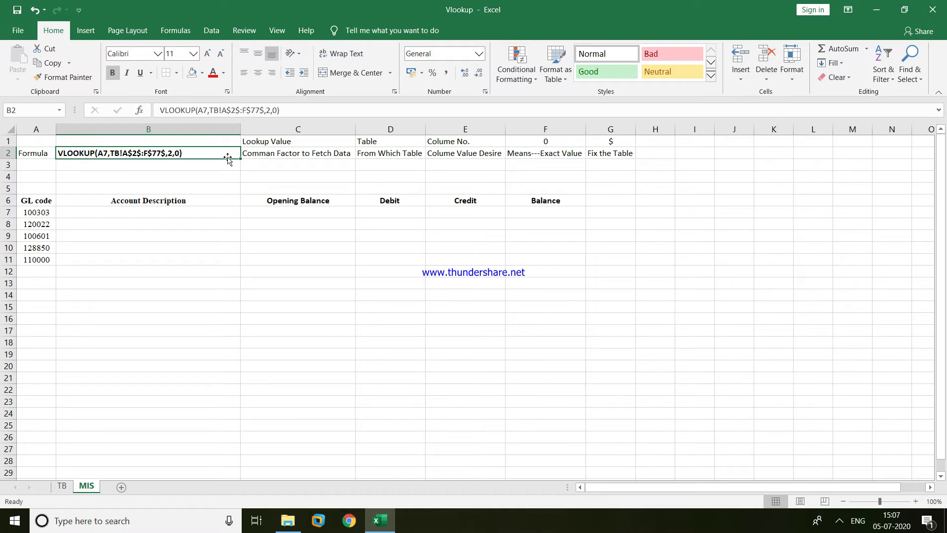
pyautogui.click(272, 147)
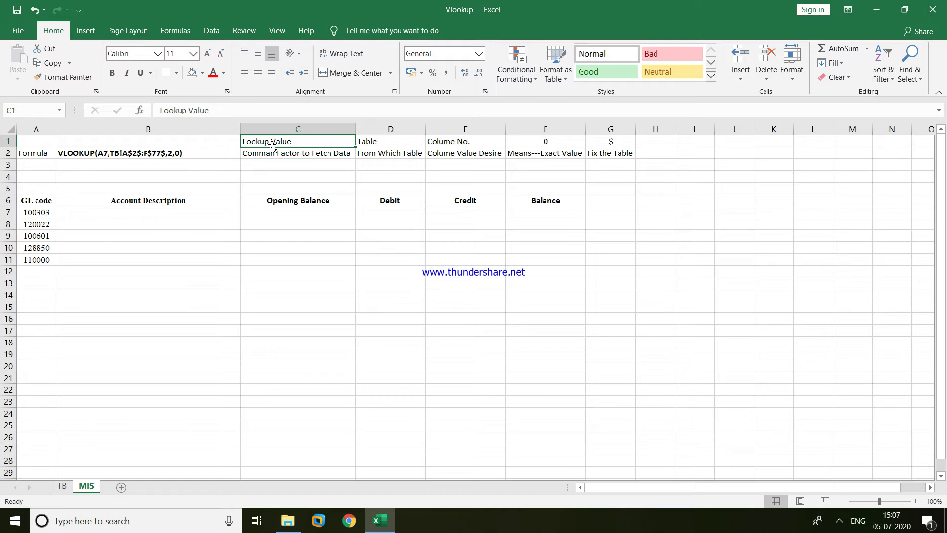
pyautogui.press('Down')
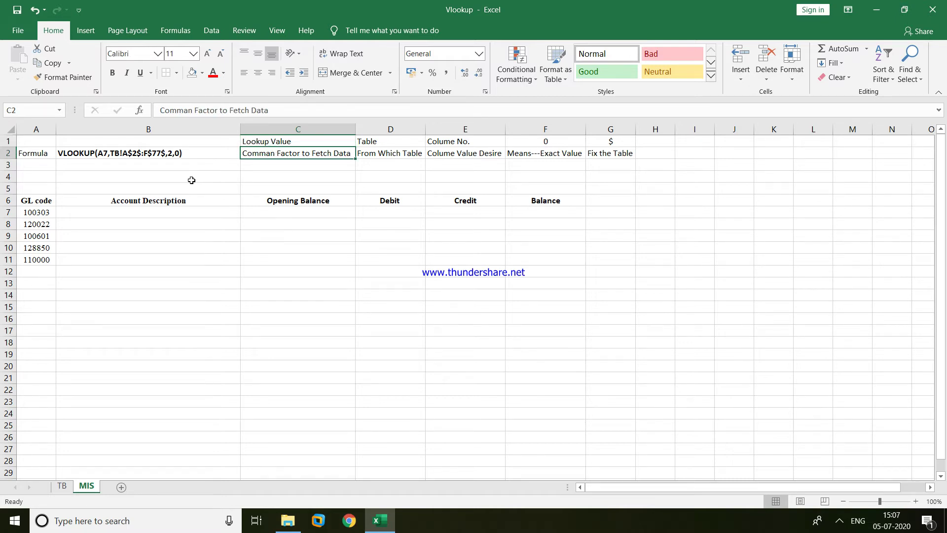
# Compare TB account descriptions and the Balance formula with the MIS GL codes and headings.
pyautogui.click(61, 487)
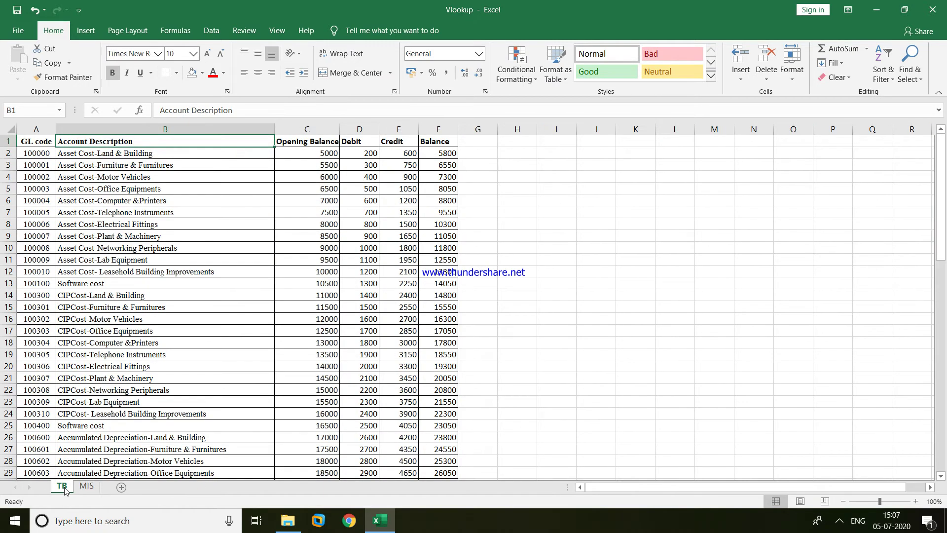
pyautogui.click(195, 342)
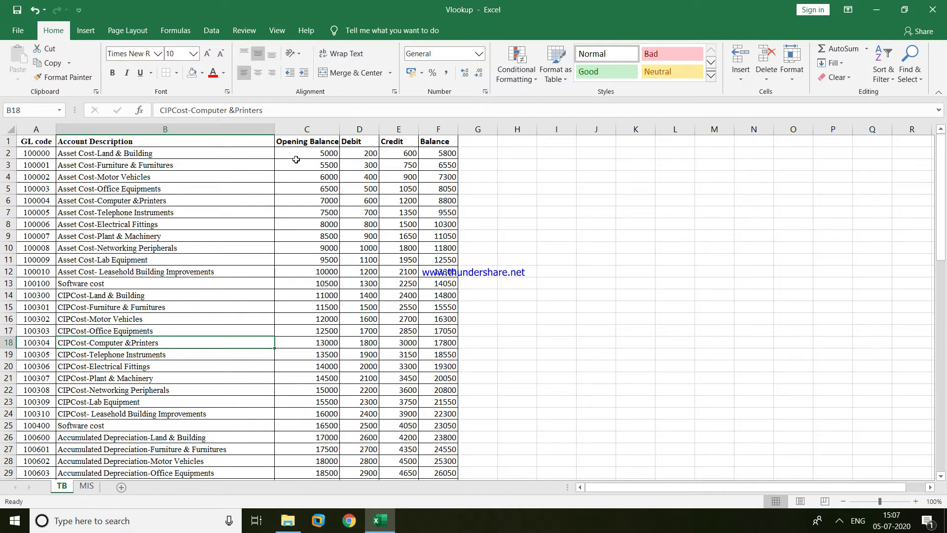
pyautogui.click(432, 155)
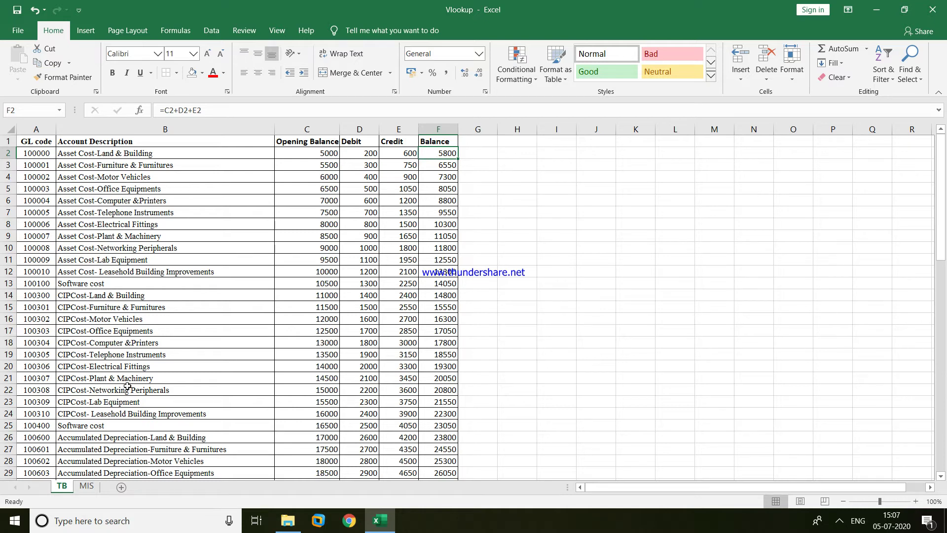
pyautogui.click(87, 486)
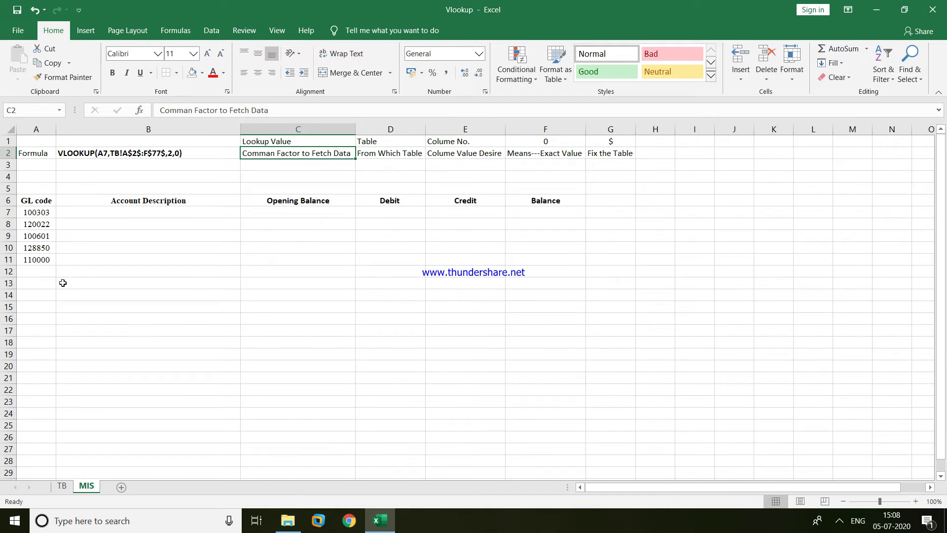
pyautogui.click(62, 486)
pyautogui.click(174, 294)
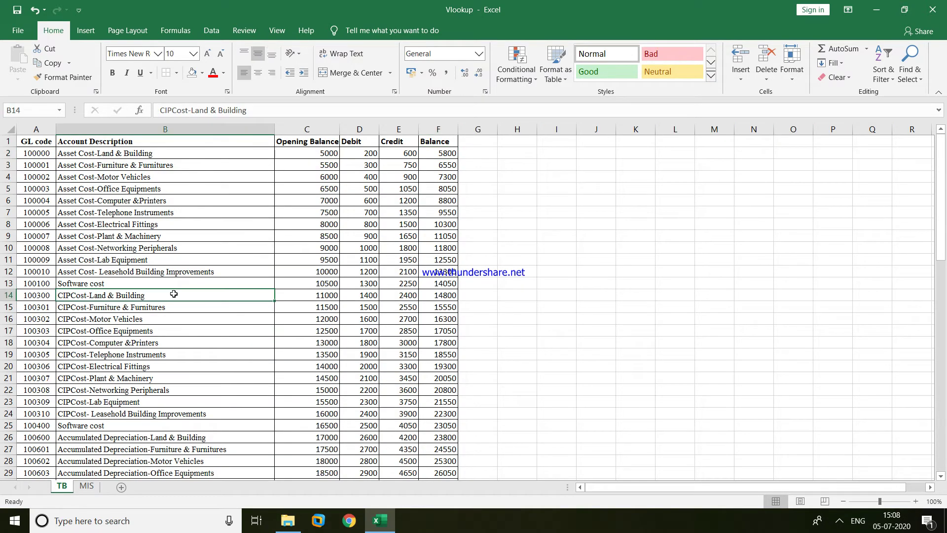
pyautogui.click(87, 486)
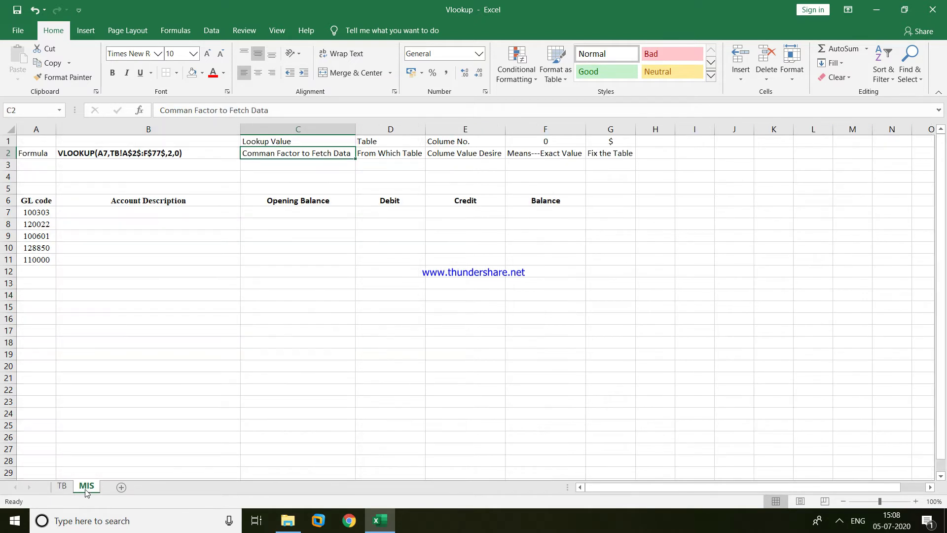
pyautogui.click(50, 228)
pyautogui.click(50, 247)
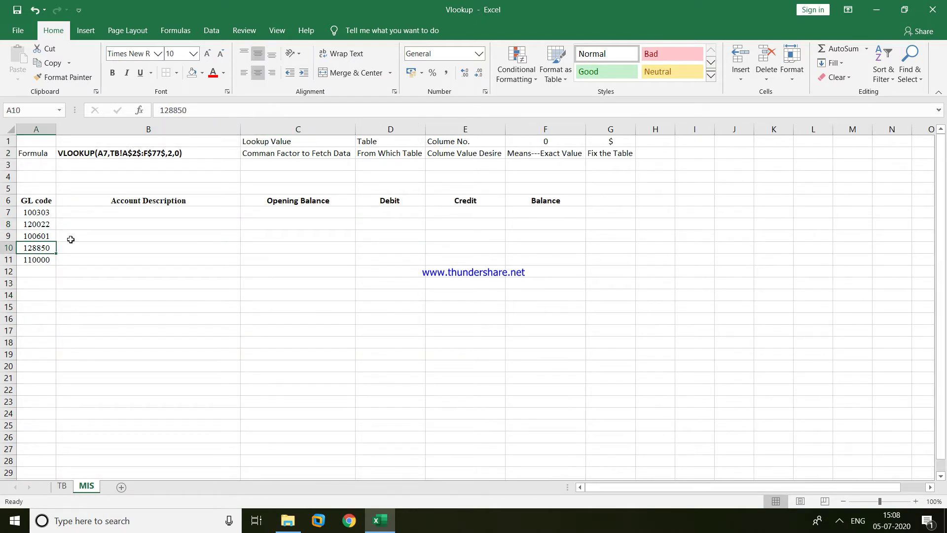
pyautogui.click(299, 202)
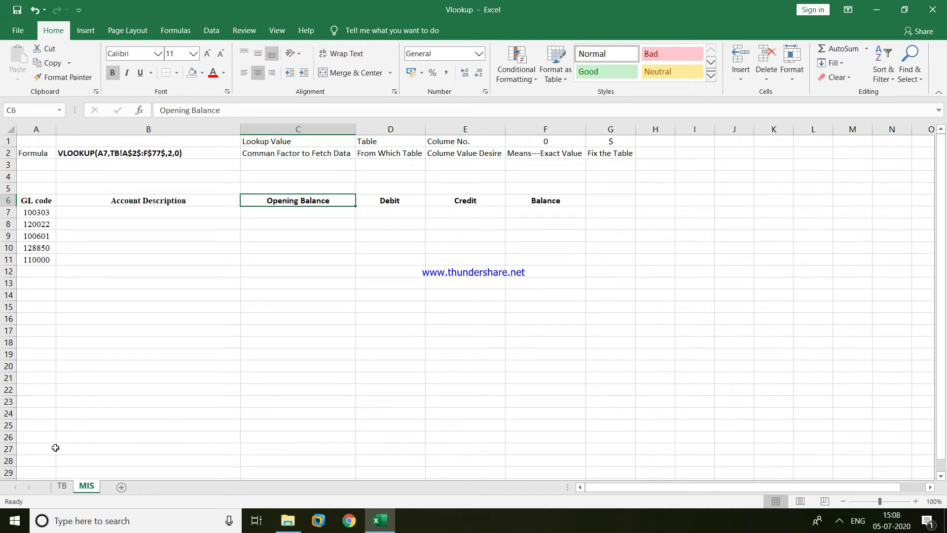
# Recheck the TB sheet against MIS GL code 120022 and its description cell B8.
pyautogui.click(61, 485)
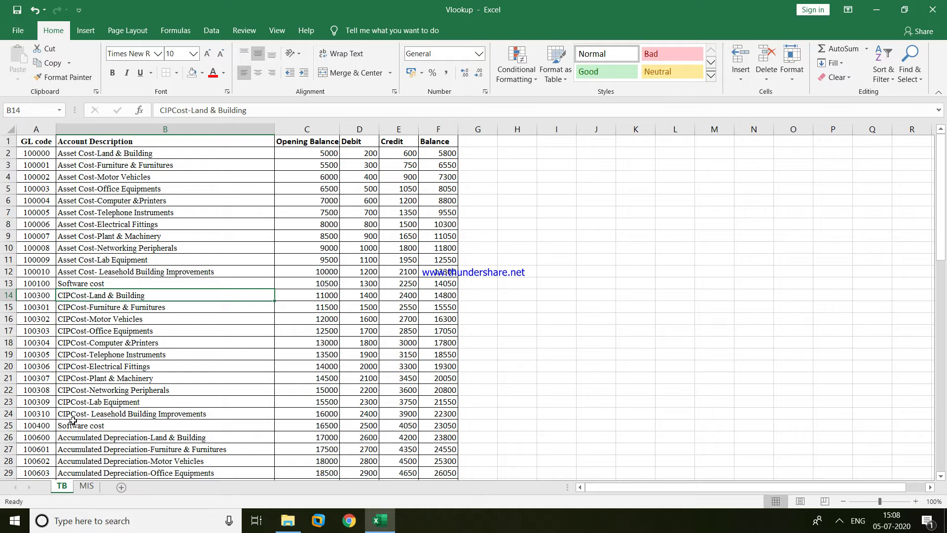
pyautogui.click(88, 487)
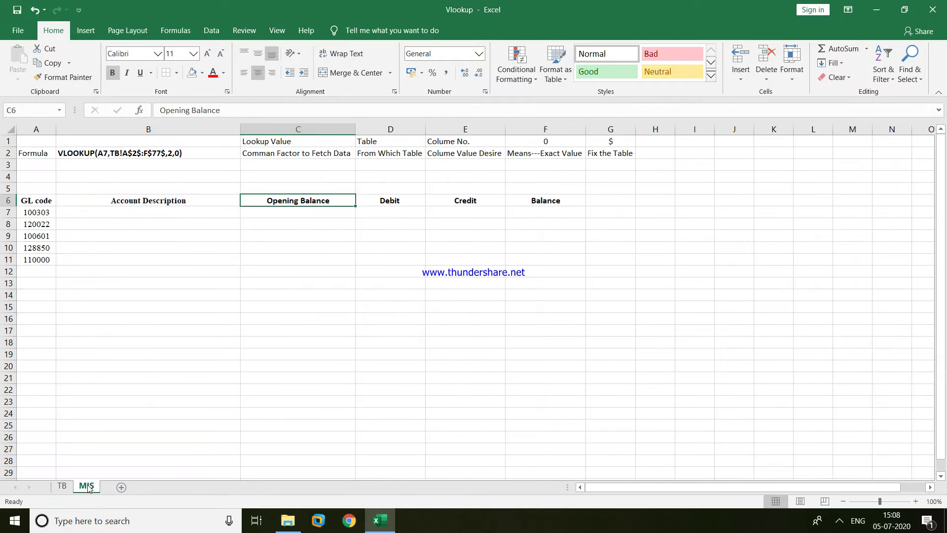
pyautogui.click(286, 321)
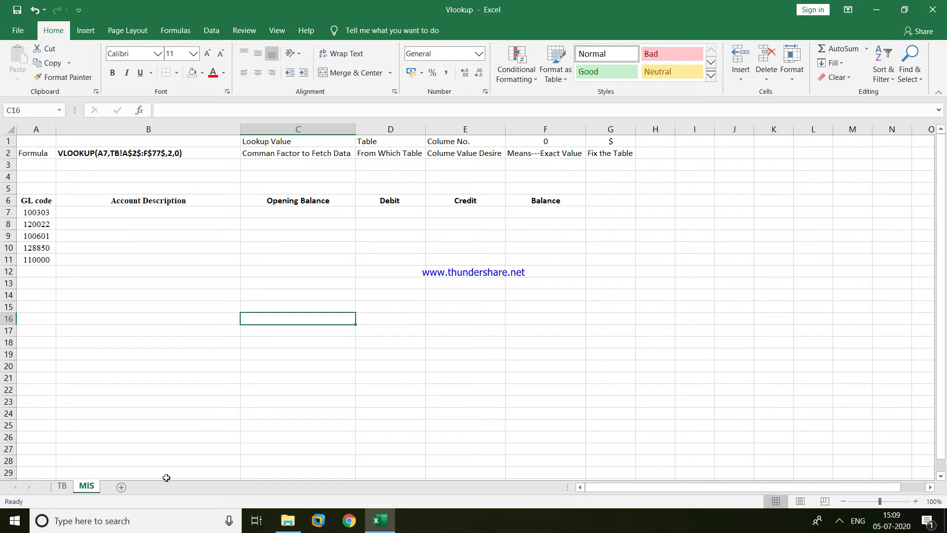
pyautogui.click(62, 486)
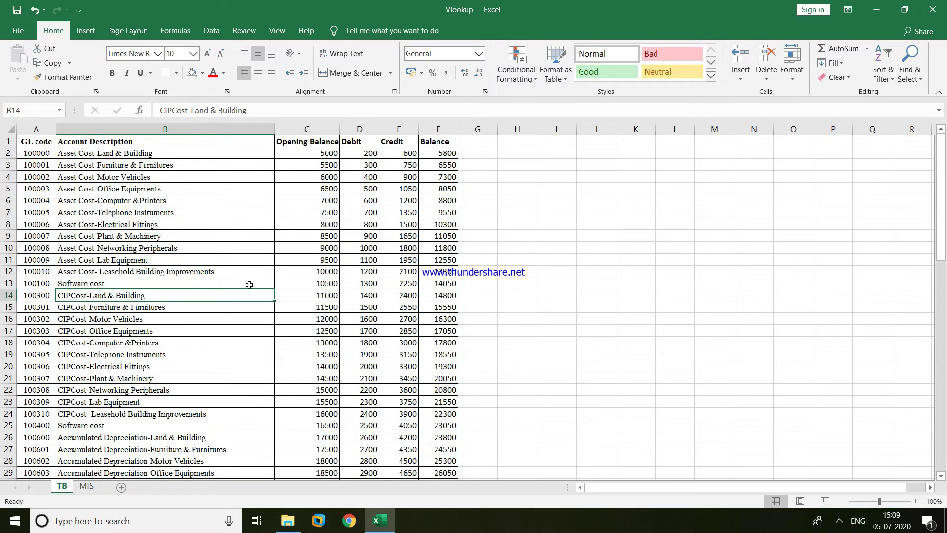
pyautogui.click(86, 486)
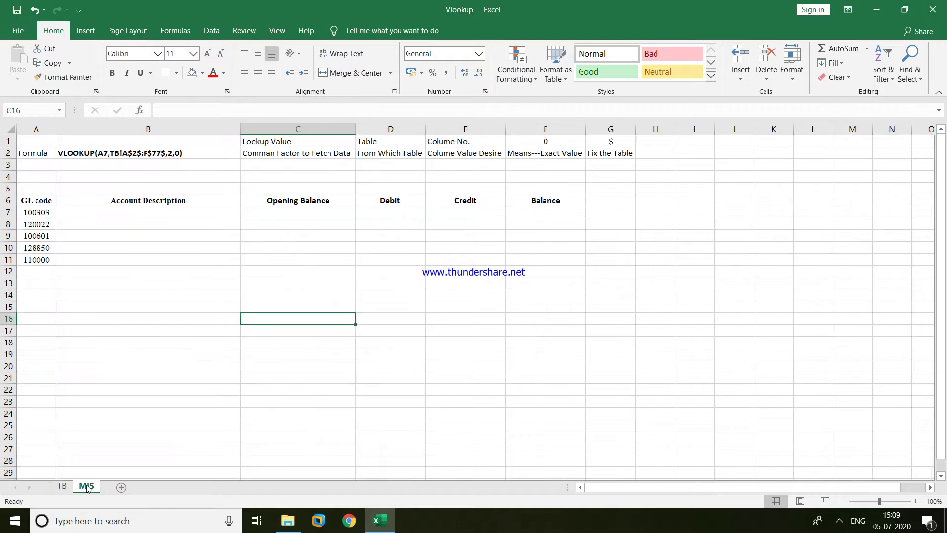
pyautogui.click(47, 223)
pyautogui.click(179, 223)
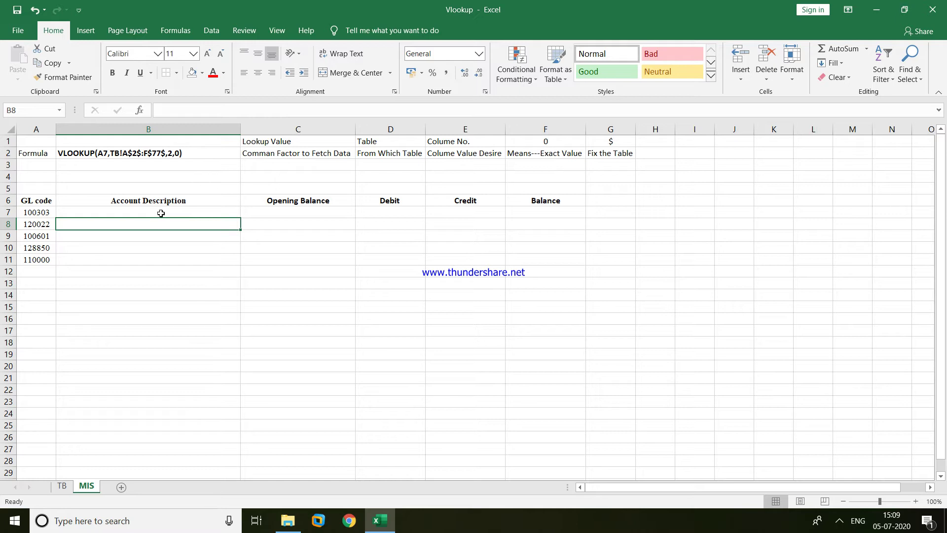
# Start B7's formula as =vlookup(A7, ready to pick the TB table.
pyautogui.click(161, 208)
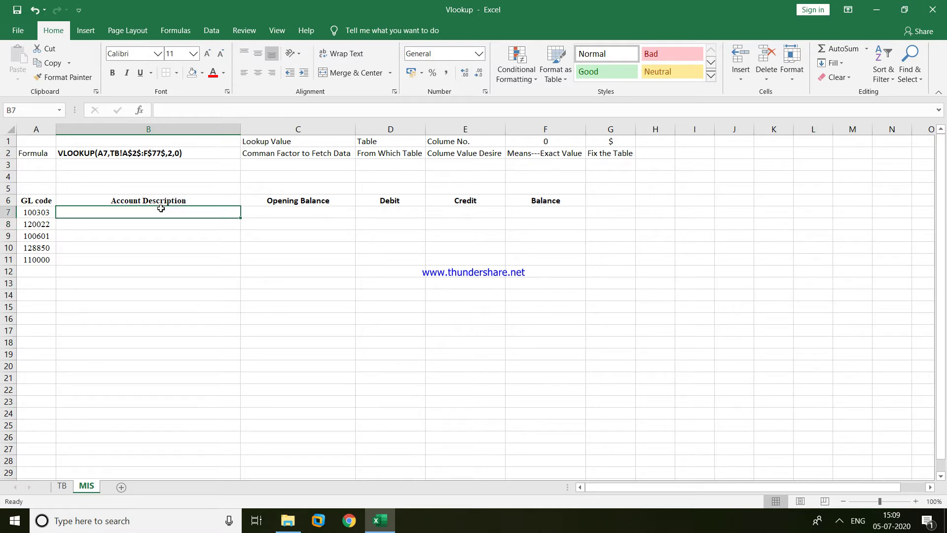
pyautogui.write('=')
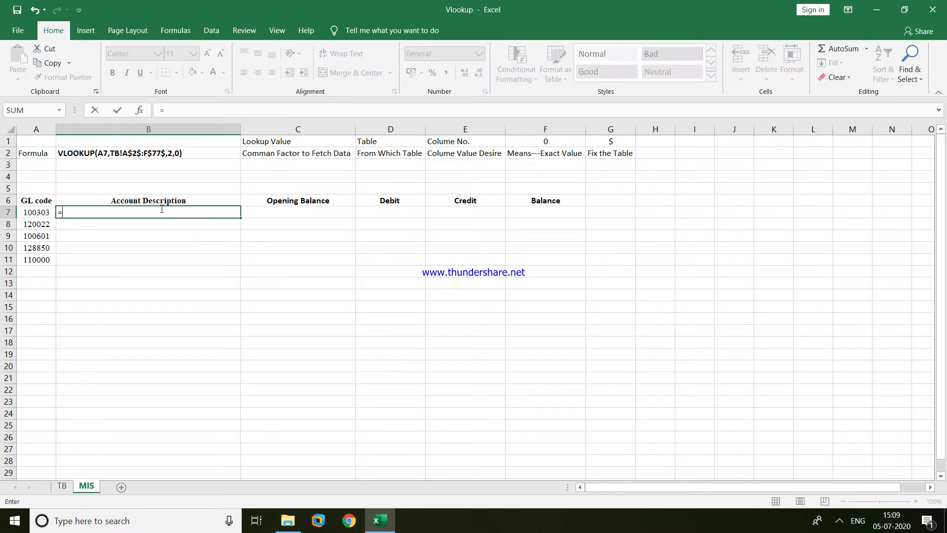
pyautogui.write('v')
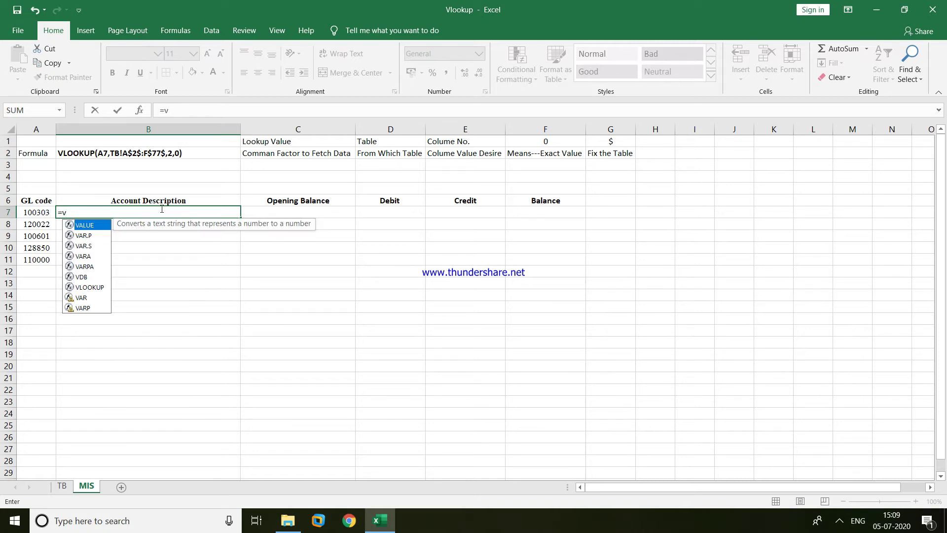
pyautogui.write('lookup')
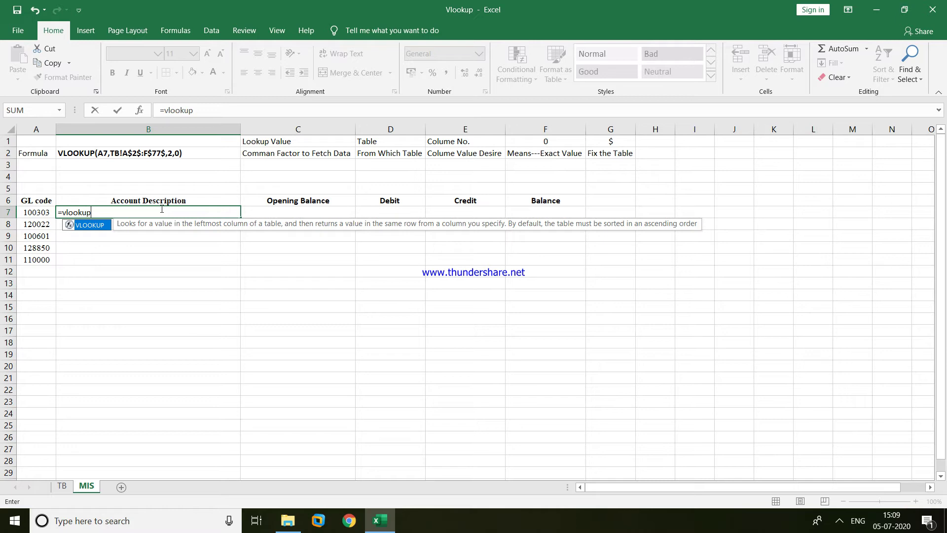
pyautogui.write('(')
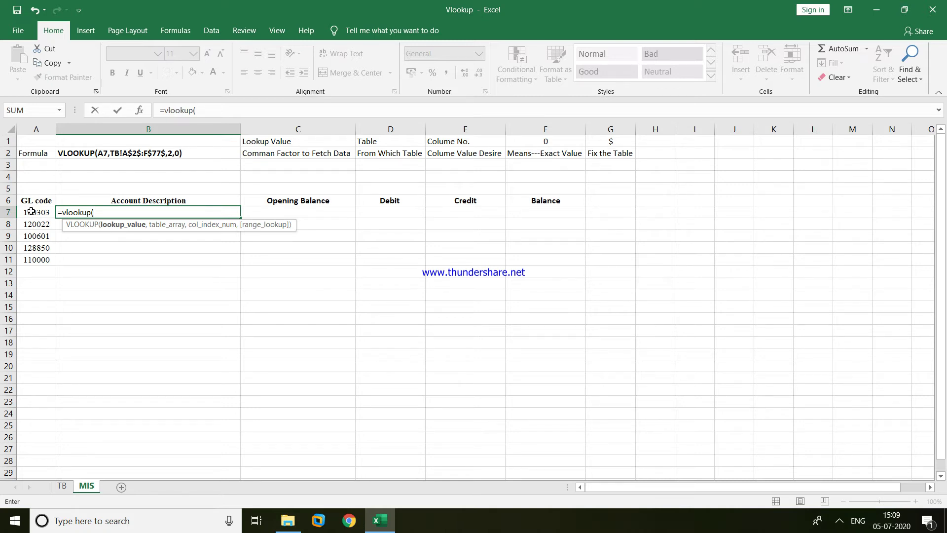
pyautogui.click(32, 211)
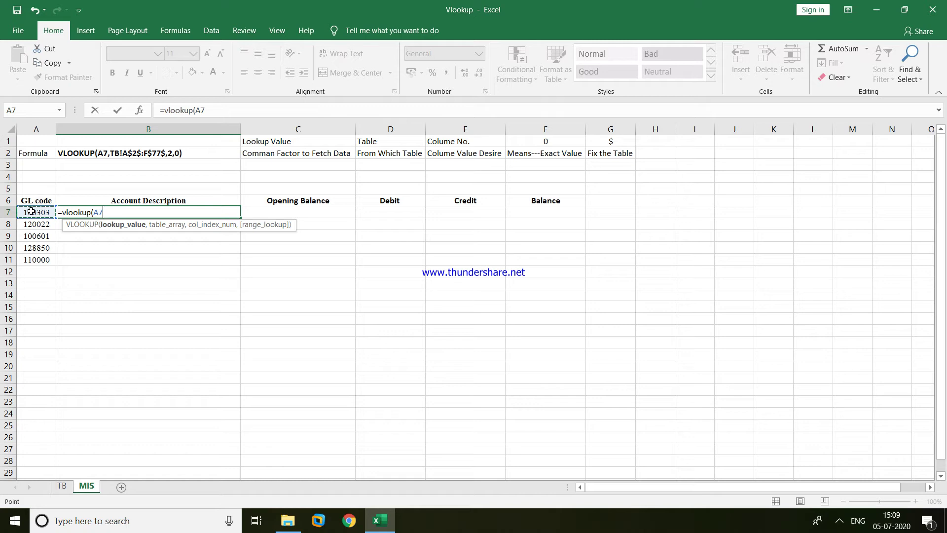
pyautogui.write(',')
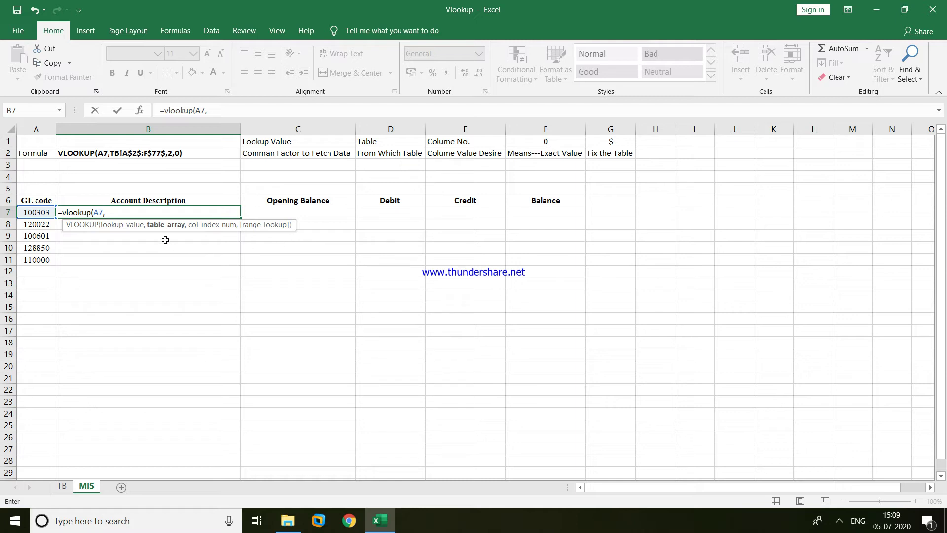
pyautogui.click(61, 490)
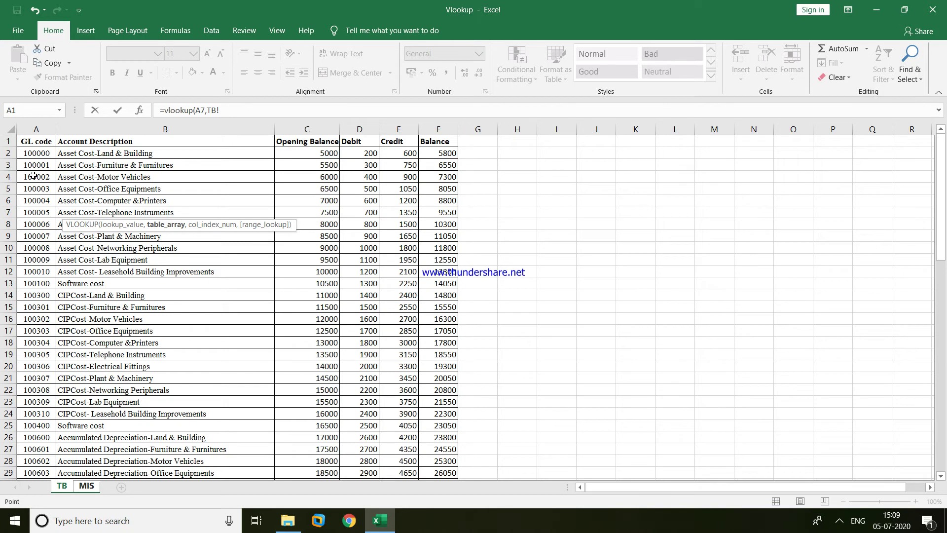
# Try dragging across the TB header row from A2 to select the table columns.
pyautogui.click(30, 150)
pyautogui.moveTo(31, 150); pyautogui.dragTo(451, 157)
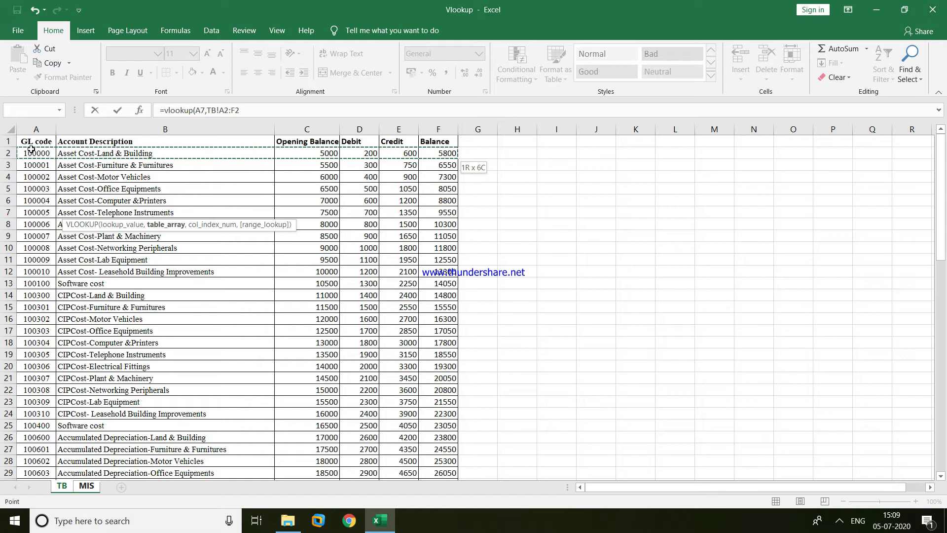
pyautogui.click(31, 150)
pyautogui.moveTo(30, 150); pyautogui.dragTo(267, 157)
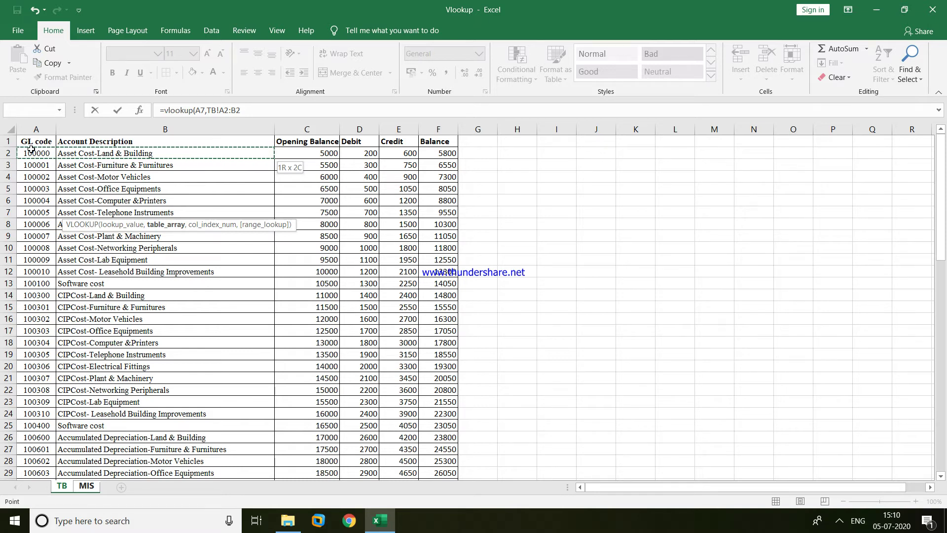
pyautogui.moveTo(267, 157); pyautogui.dragTo(316, 157)
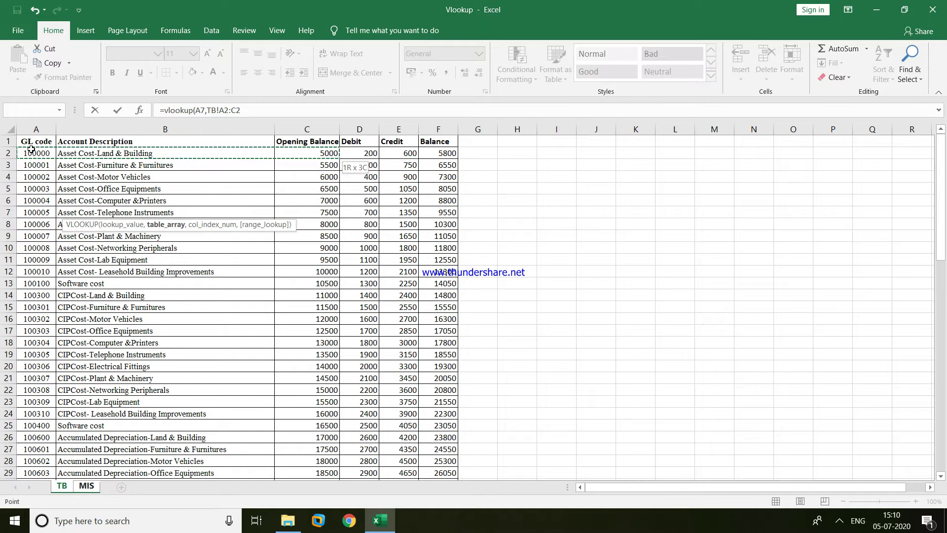
pyautogui.moveTo(339, 158); pyautogui.dragTo(457, 157)
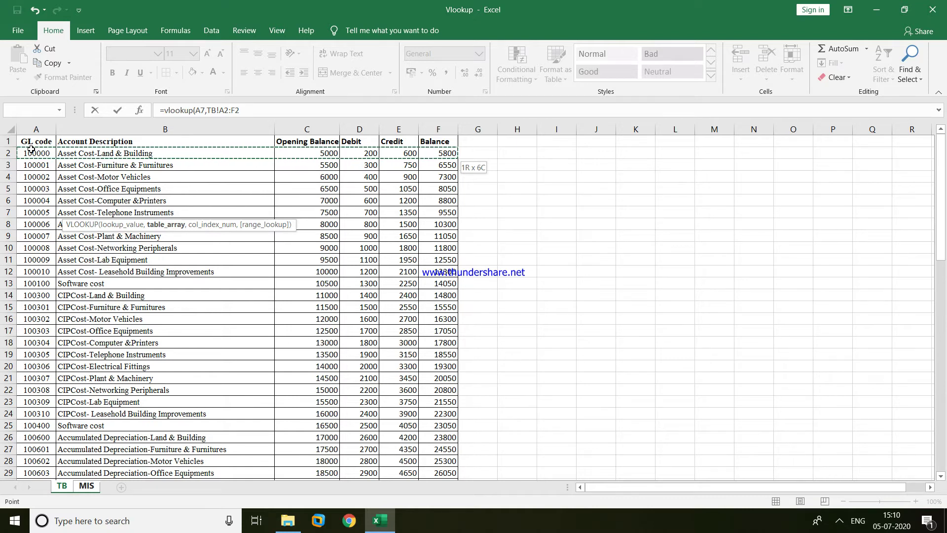
# Set the VLOOKUP table range to TB!A2:F77 using Shift+arrow selection from A2.
pyautogui.click(30, 149)
pyautogui.hotkey('shift', 'Right')
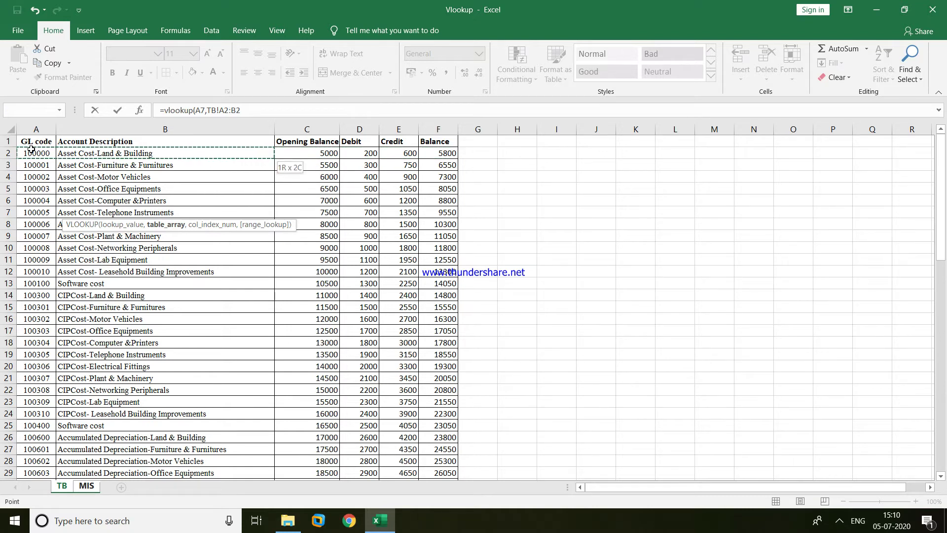
pyautogui.hotkey('shift', 'Right')
pyautogui.hotkey('shift', 'Right')
pyautogui.hotkey('shift', 'Right')
pyautogui.hotkey('shift', 'Right')
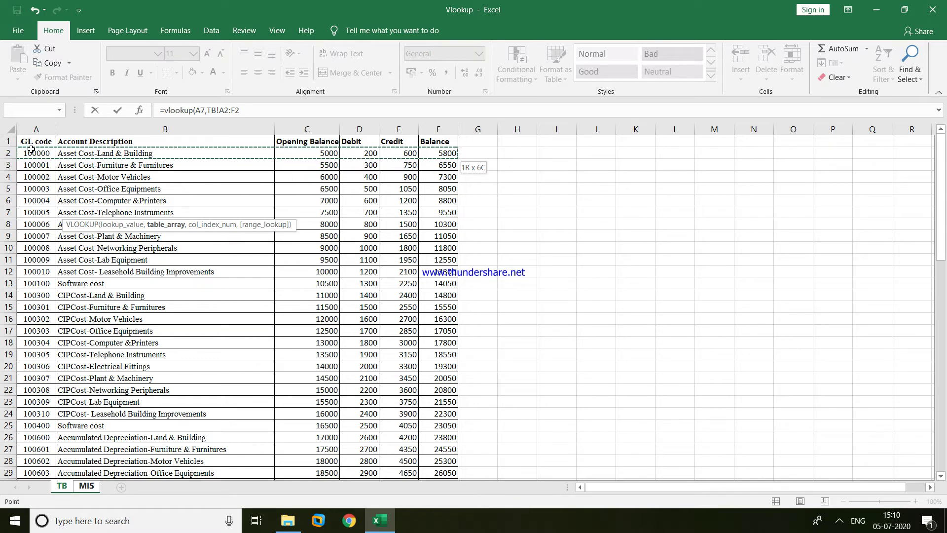
pyautogui.hotkey('shift', 'Down')
pyautogui.hotkey('shift', 'Down')
pyautogui.hotkey('shift', 'Down')
pyautogui.hotkey('shift', 'Down')
pyautogui.hotkey('shift', 'Down')
pyautogui.hotkey('shift', 'Down')
pyautogui.hotkey('shift', 'Down')
pyautogui.hotkey('shift', 'Down')
pyautogui.hotkey('shift', 'Down')
pyautogui.hotkey('shift', 'Down')
pyautogui.hotkey('shift', 'Down')
pyautogui.hotkey('shift', 'Down')
pyautogui.hotkey('shift', 'Down')
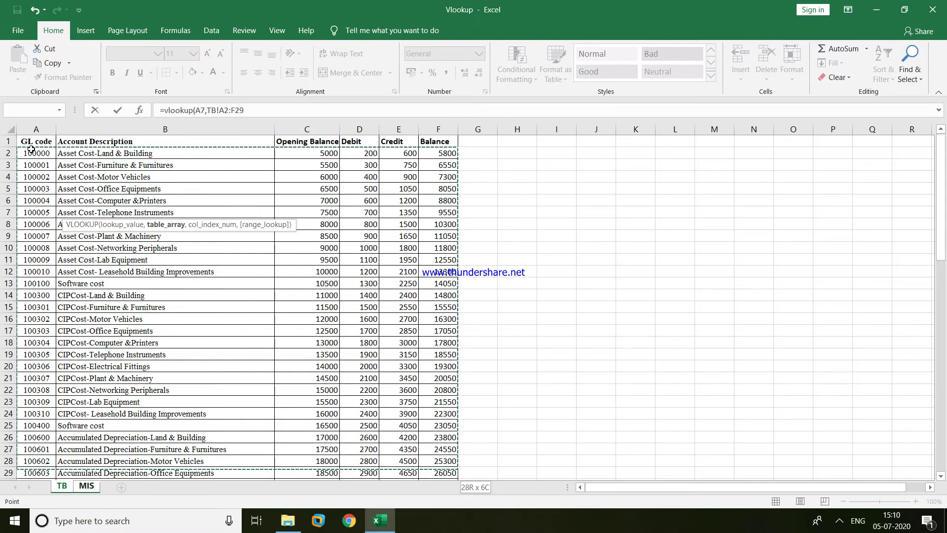
pyautogui.hotkey('shift', 'Down')
pyautogui.hotkey('shift', 'Down')
pyautogui.hotkey('shift', 'Down')
pyautogui.hotkey('shift', 'Down')
pyautogui.hotkey('shift', 'Down')
pyautogui.hotkey('shift', 'Down')
pyautogui.hotkey('shift', 'Down')
pyautogui.hotkey('shift', 'Down')
pyautogui.hotkey('shift', 'Down')
pyautogui.hotkey('shift', 'Down')
pyautogui.hotkey('shift', 'Down')
pyautogui.hotkey('shift', 'Down')
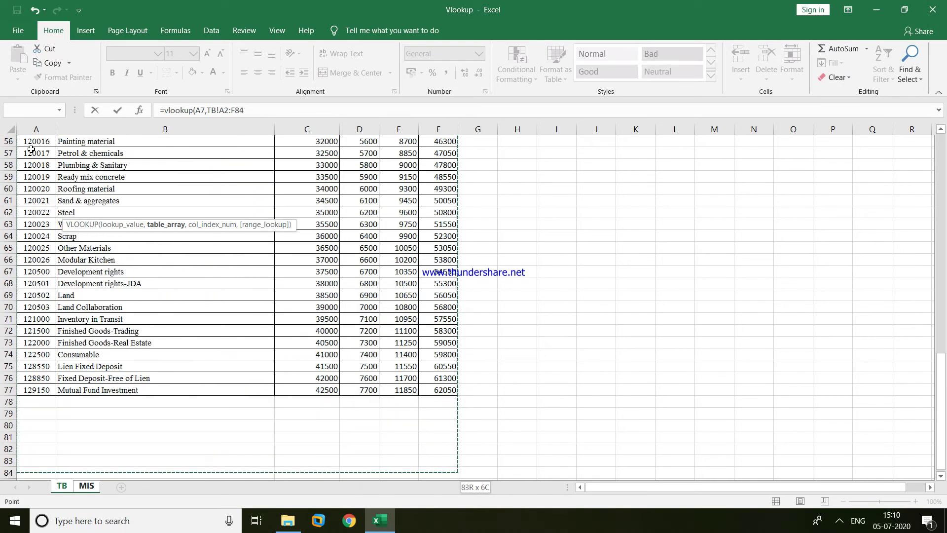
pyautogui.hotkey('shift', 'Down')
pyautogui.hotkey('shift', 'Down')
pyautogui.hotkey('shift', 'Up')
pyautogui.hotkey('shift', 'Up')
pyautogui.hotkey('shift', 'Up')
pyautogui.hotkey('shift', 'Up')
pyautogui.hotkey('shift', 'Up')
pyautogui.hotkey('shift', 'Up')
pyautogui.hotkey('shift', 'Up')
pyautogui.hotkey('shift', 'Up')
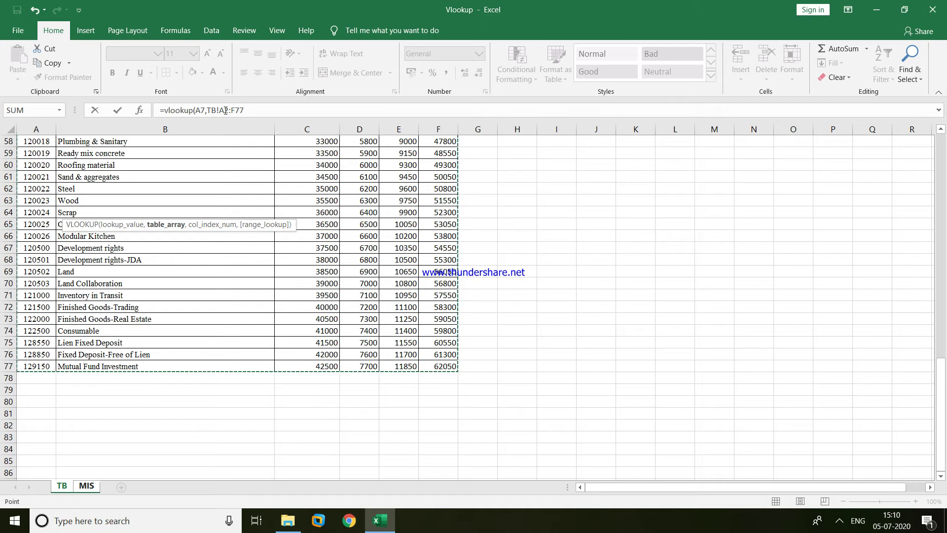
pyautogui.click(225, 111)
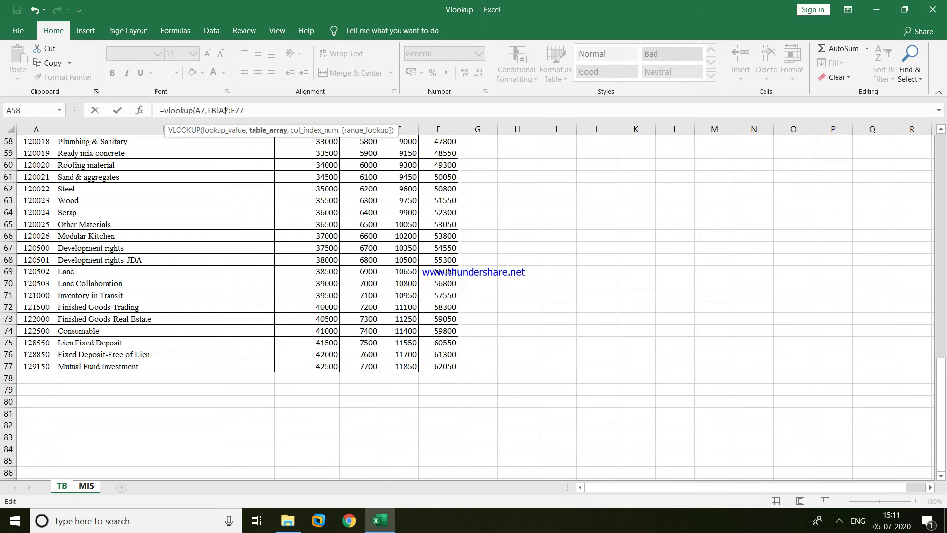
# Make the table range absolute as TB!$A$2:$F$77 with F4 and add a comma.
pyautogui.press('F4')
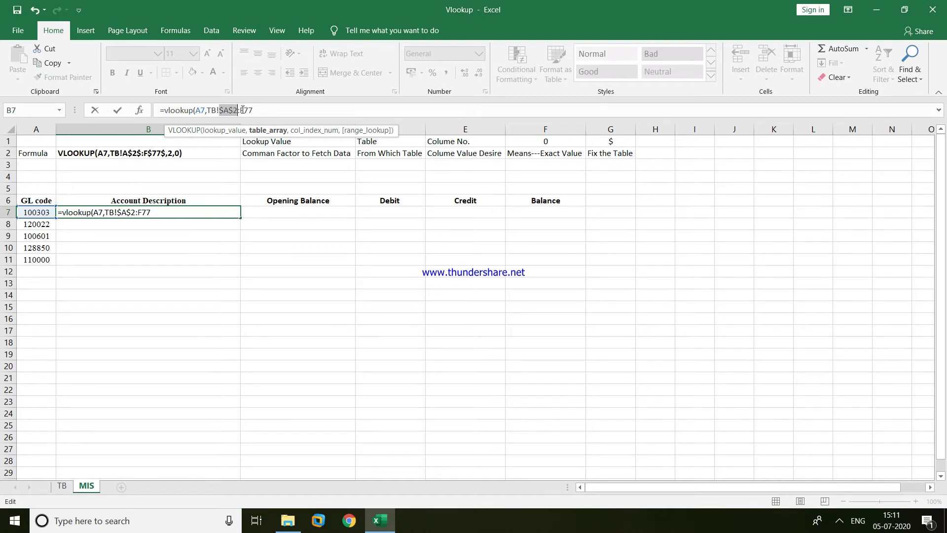
pyautogui.click(244, 110)
pyautogui.press('F4')
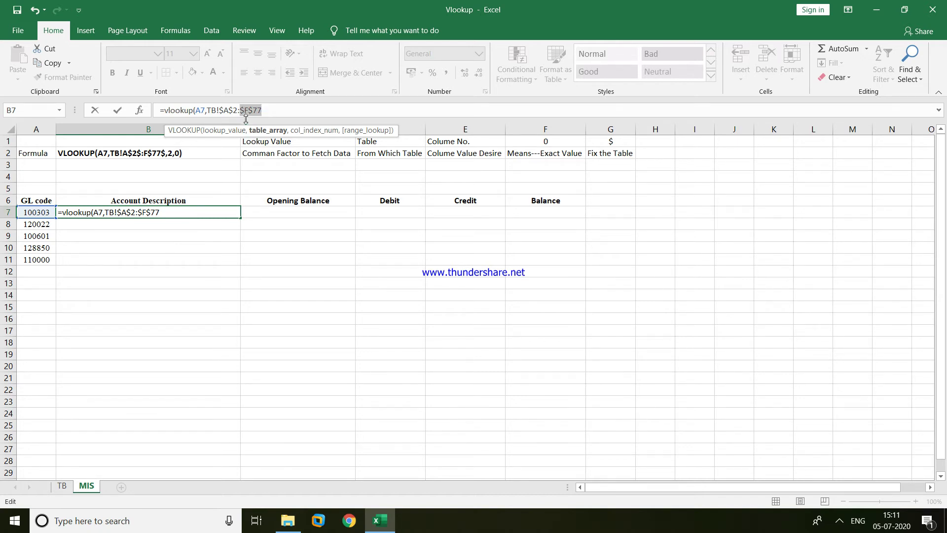
pyautogui.click(269, 111)
pyautogui.write(',')
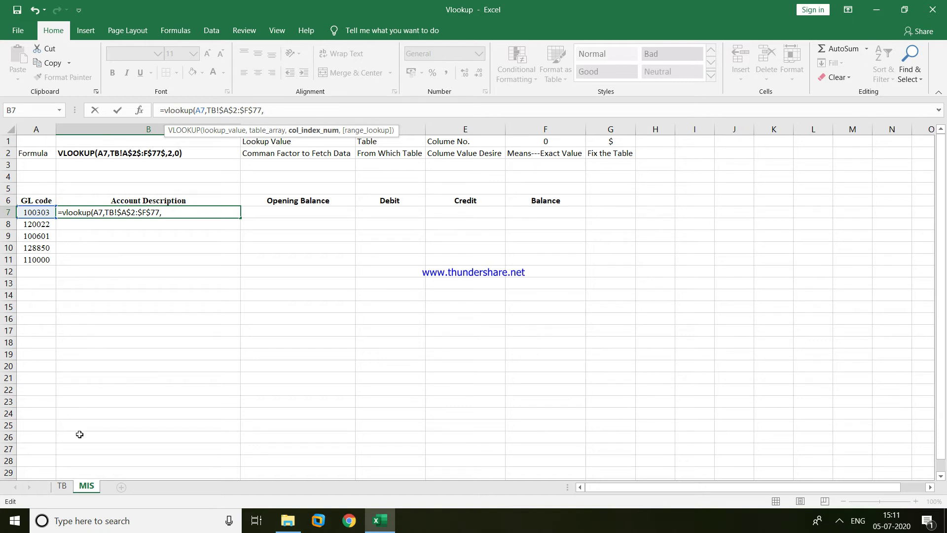
# Check the TB sheet's header columns, then enter column index 2 as the third argument.
pyautogui.click(61, 487)
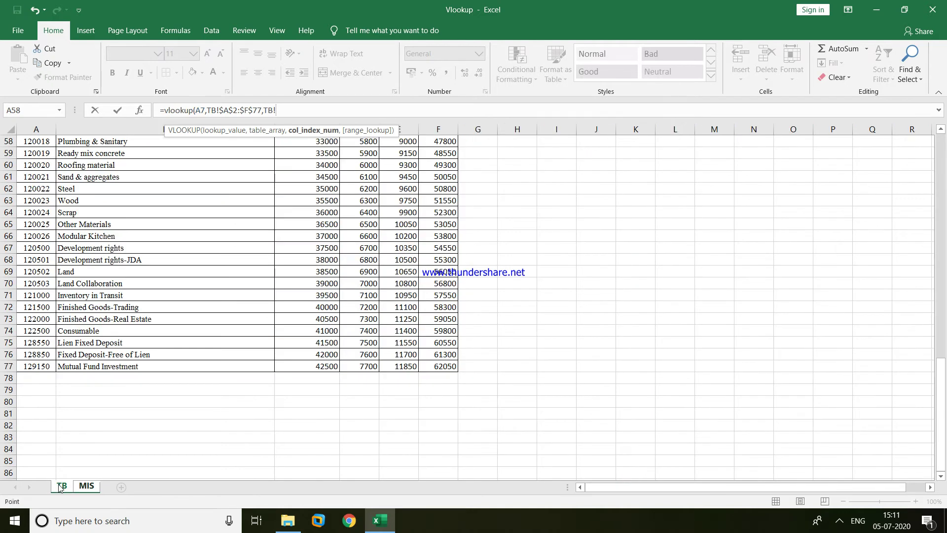
pyautogui.click(241, 282)
pyautogui.press('Up')
pyautogui.press('Up')
pyautogui.press('Up')
pyautogui.press('Up')
pyautogui.press('Up')
pyautogui.press('Up')
pyautogui.press('Up')
pyautogui.press('Up')
pyautogui.press('Up')
pyautogui.press('Up')
pyautogui.press('Up')
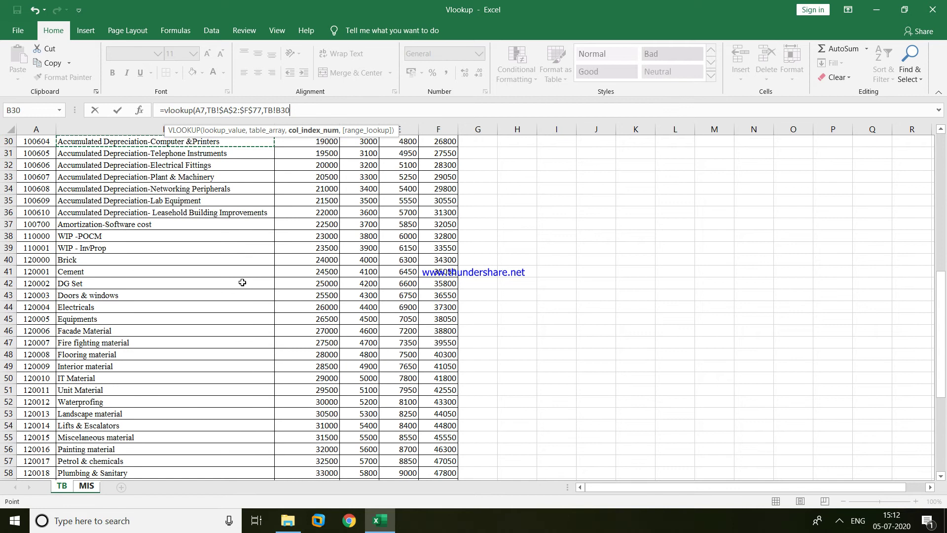
pyautogui.press('Up')
pyautogui.press('Up')
pyautogui.press('Up')
pyautogui.press('Up')
pyautogui.press('Up')
pyautogui.press('Up')
pyautogui.press('Up')
pyautogui.press('Up')
pyautogui.press('Up')
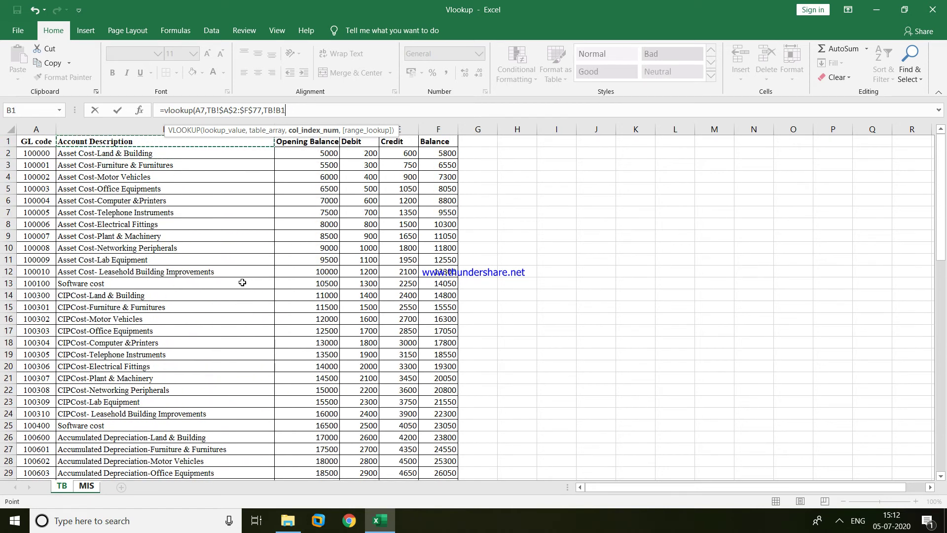
pyautogui.press('Down')
pyautogui.press('Left')
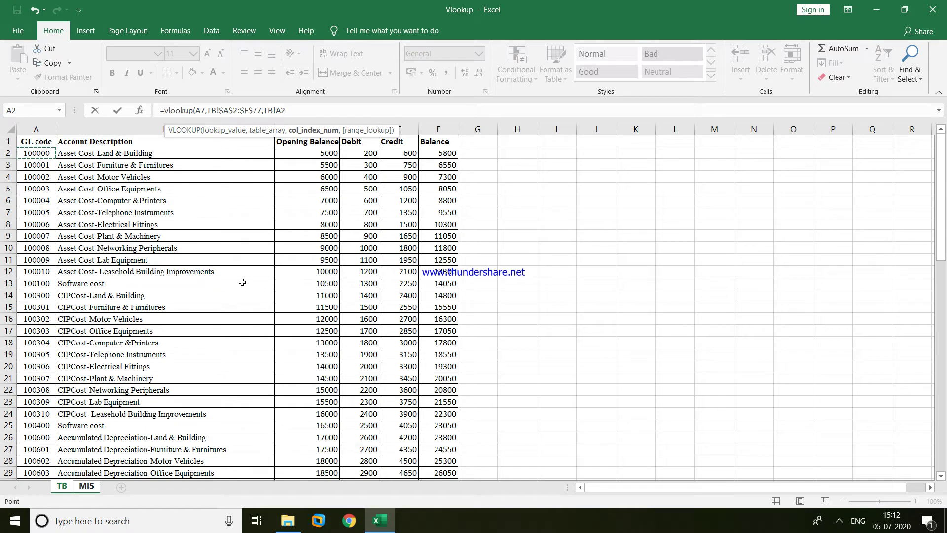
pyautogui.press('Right')
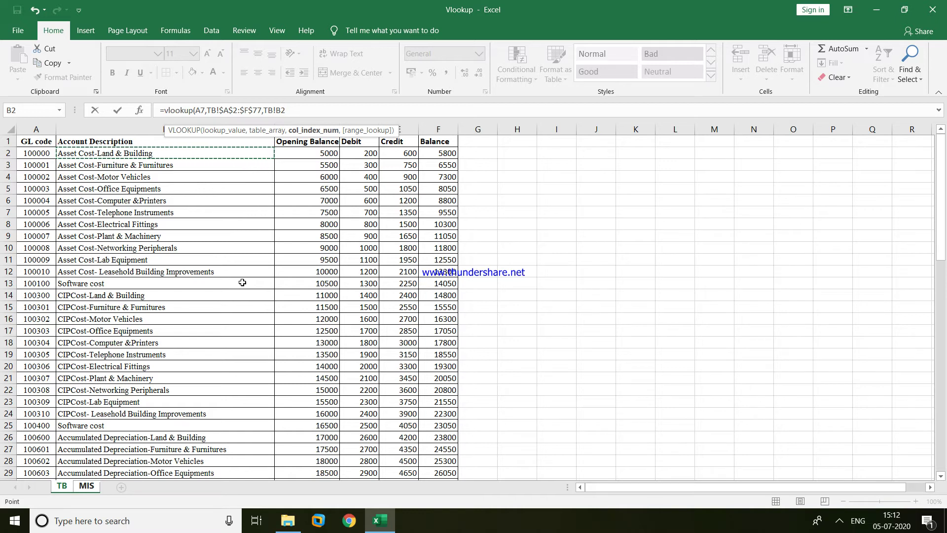
pyautogui.press('BackSpace')
pyautogui.press('BackSpace')
pyautogui.press('BackSpace')
pyautogui.press('BackSpace')
pyautogui.press('BackSpace')
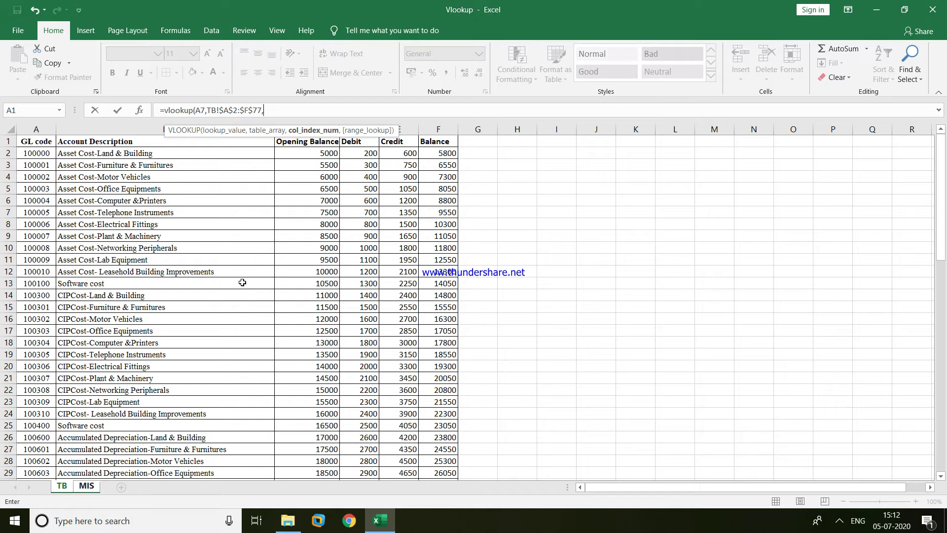
pyautogui.write('2')
pyautogui.write(',0')
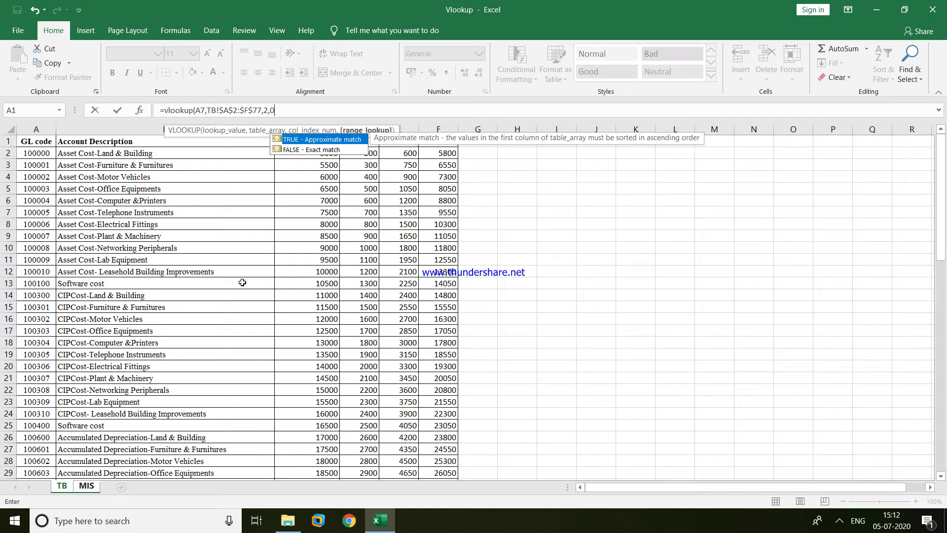
# Close and commit the VLOOKUP so B7 shows CIPCost-Office Equipments, then copy B7.
pyautogui.write(')')
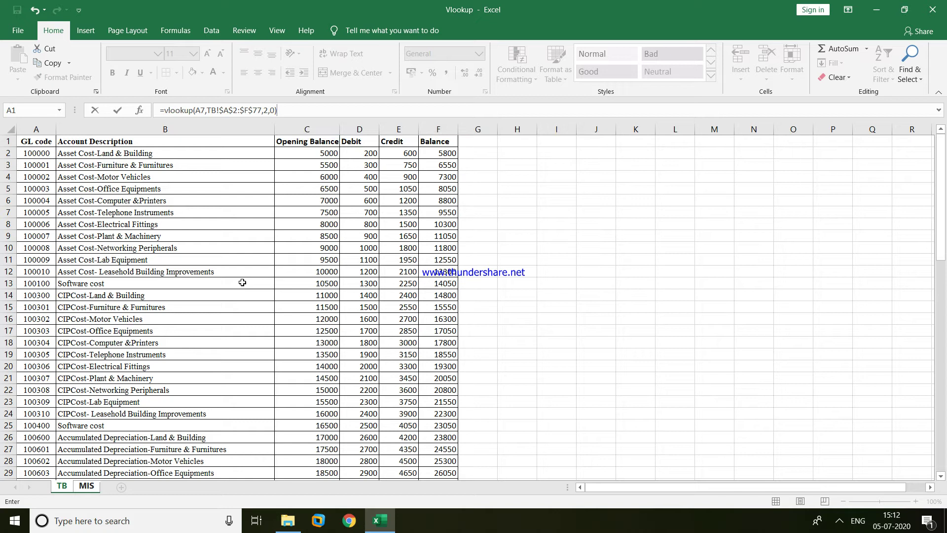
pyautogui.press('Return')
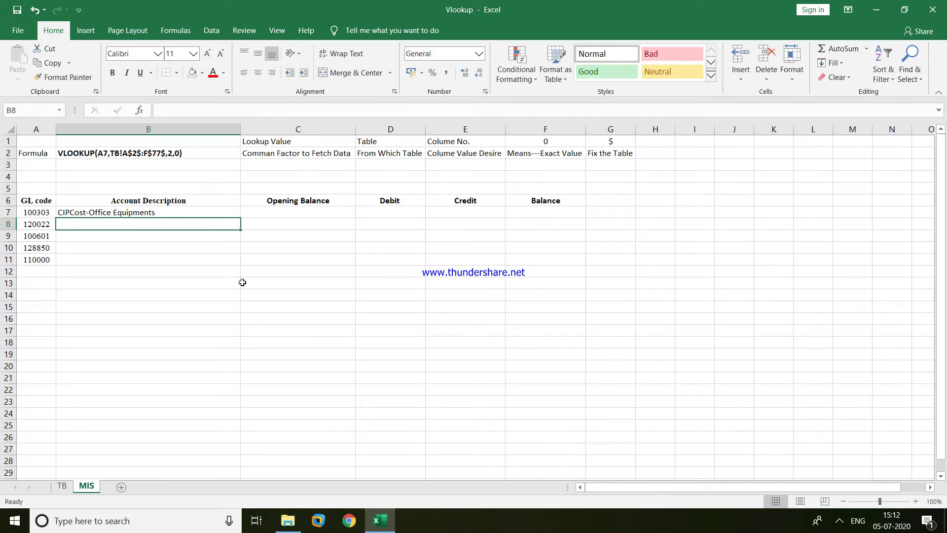
pyautogui.press('Up')
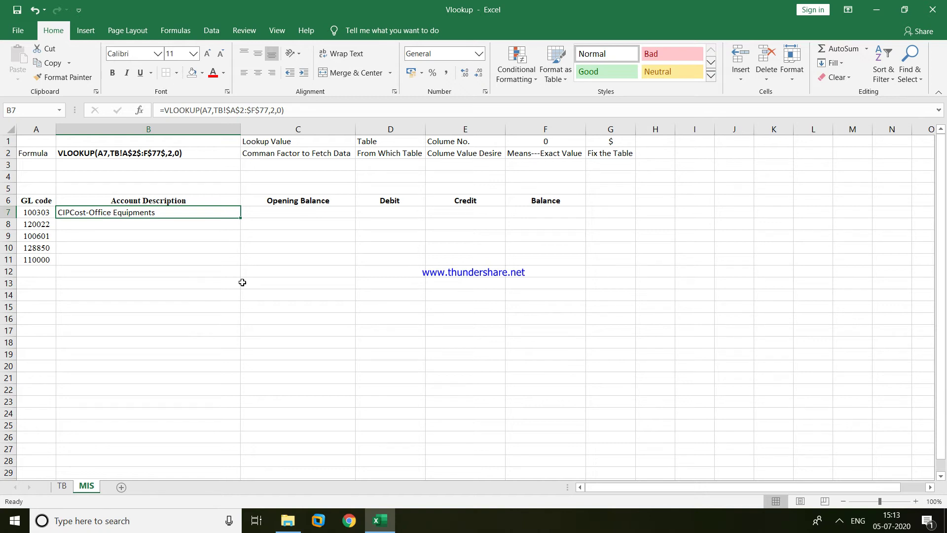
pyautogui.press('Right')
pyautogui.press('Left')
pyautogui.press('Right')
pyautogui.press('Left')
pyautogui.hotkey('ctrl', 'c')
pyautogui.press('Down')
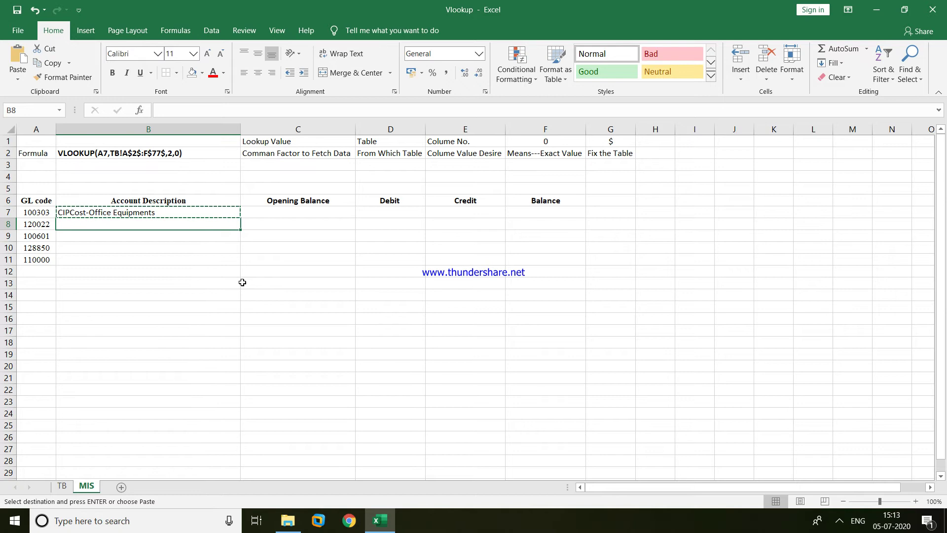
# Paste the description lookup into B8:B11, showing Steel, WIP -POCM and the other descriptions.
pyautogui.hotkey('shift', 'Down')
pyautogui.hotkey('shift', 'Down')
pyautogui.hotkey('shift', 'Down')
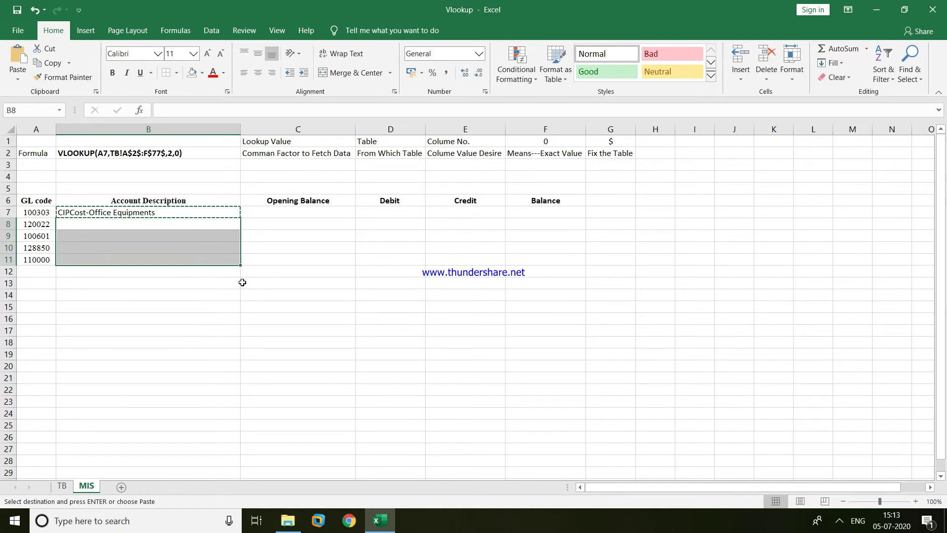
pyautogui.hotkey('ctrl', 'v')
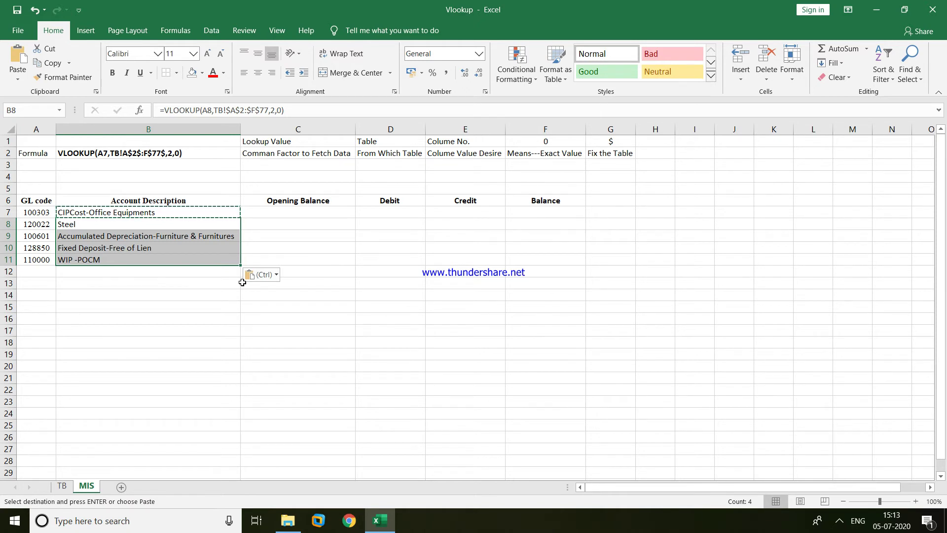
pyautogui.press('Down')
pyautogui.press('Down')
pyautogui.press('Down')
pyautogui.press('Down')
pyautogui.press('Down')
pyautogui.press('Down')
pyautogui.press('Down')
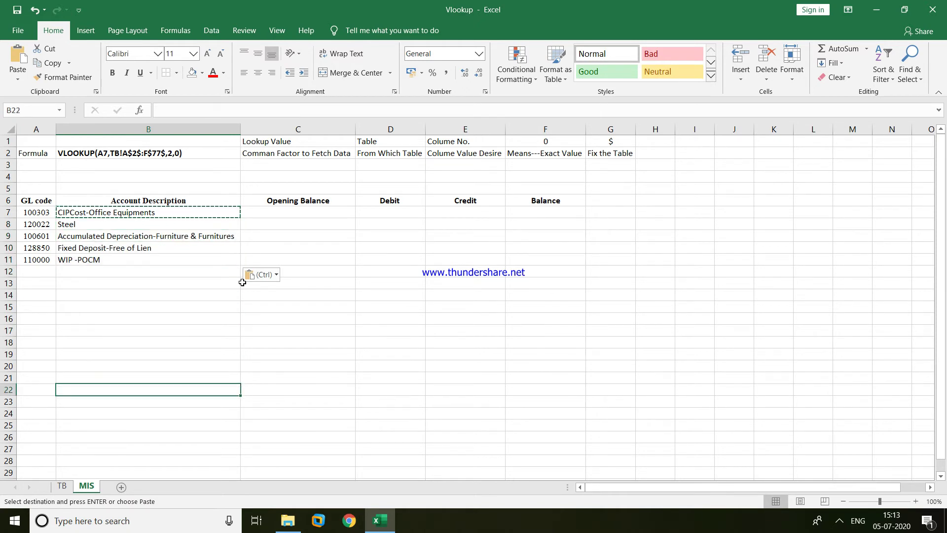
pyautogui.press('Up')
pyautogui.press('Up')
pyautogui.press('Up')
pyautogui.press('Up')
pyautogui.press('Up')
pyautogui.press('Up')
pyautogui.press('Up')
pyautogui.press('Up')
pyautogui.press('Down')
pyautogui.press('Down')
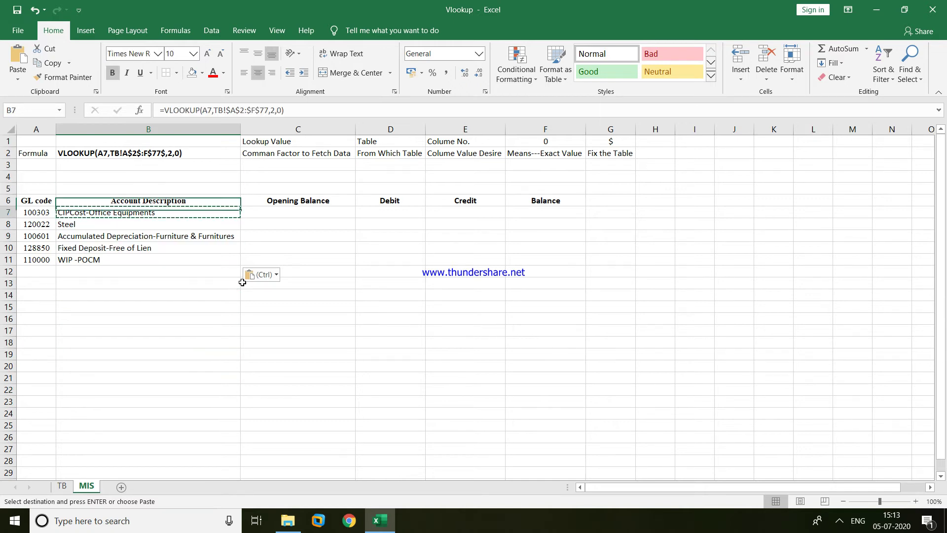
pyautogui.press('Down')
# Review the empty Opening Balance through Balance cells in row 7 and reopen the formula.
pyautogui.press('Right')
pyautogui.press('Right')
pyautogui.press('Right')
pyautogui.press('Right')
pyautogui.press('Right')
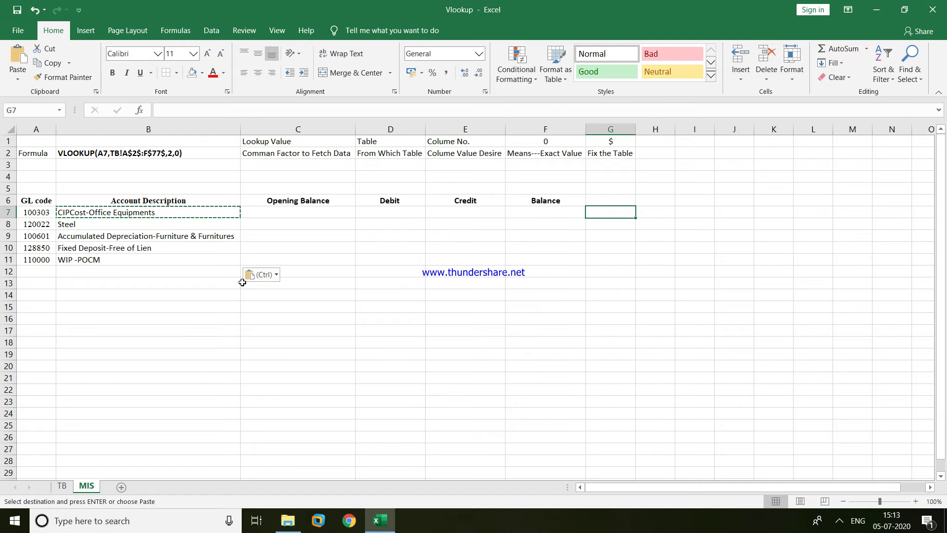
pyautogui.press('Left')
pyautogui.press('Left')
pyautogui.press('Left')
pyautogui.press('Left')
pyautogui.press('Right')
pyautogui.press('Right')
pyautogui.press('Right')
pyautogui.press('Right')
pyautogui.press('Left')
pyautogui.press('Left')
pyautogui.press('Left')
pyautogui.press('Left')
pyautogui.press('Right')
pyautogui.press('Right')
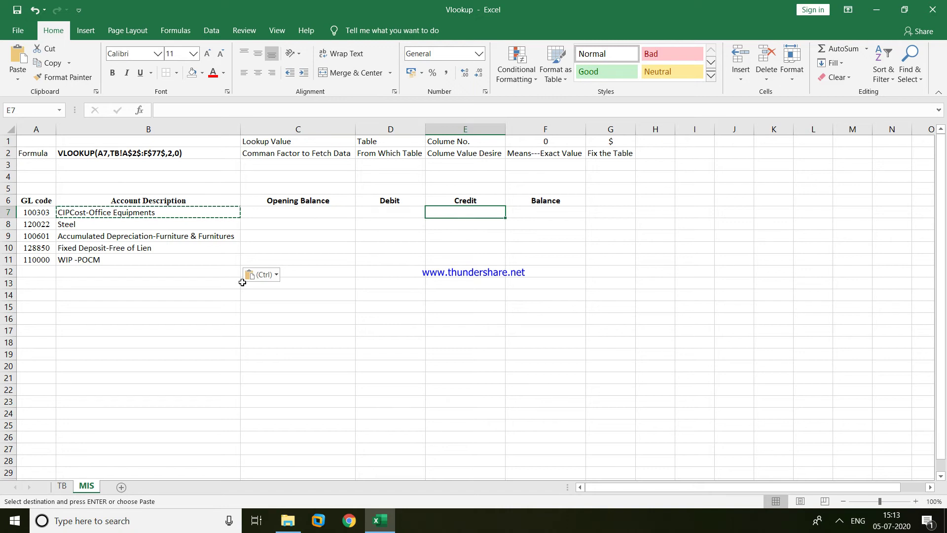
pyautogui.press('Left')
pyautogui.press('Left')
pyautogui.press('Left')
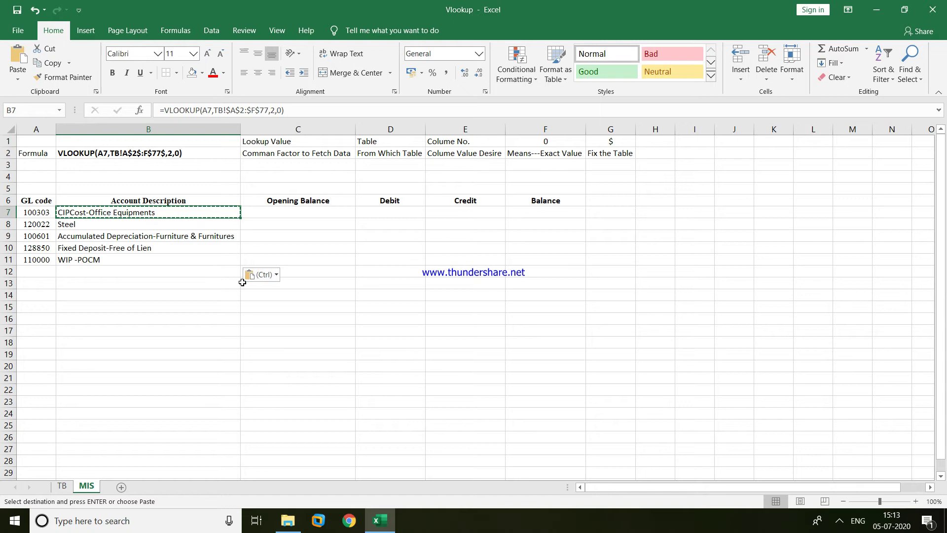
pyautogui.press('F2')
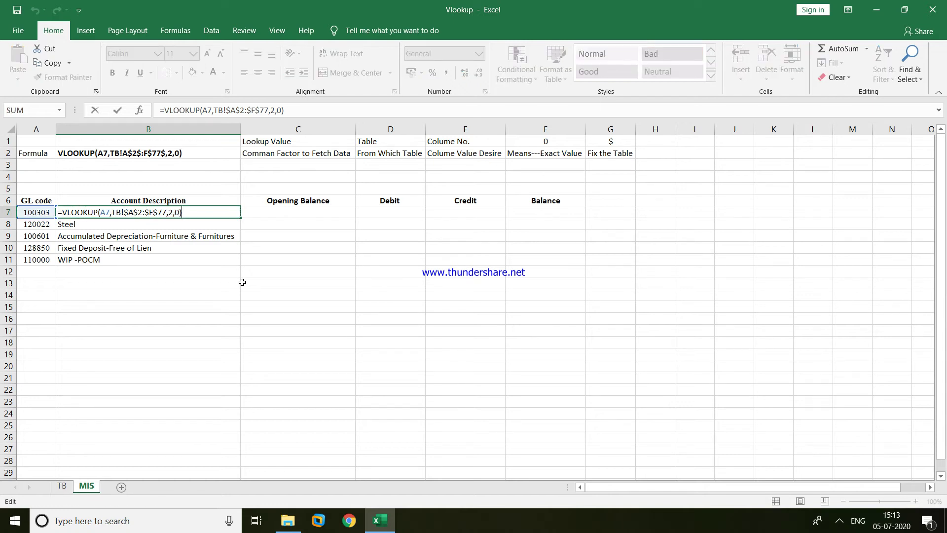
# Commit B7's lookup so it shows CIPCost-Office Equipments.
pyautogui.click(104, 213)
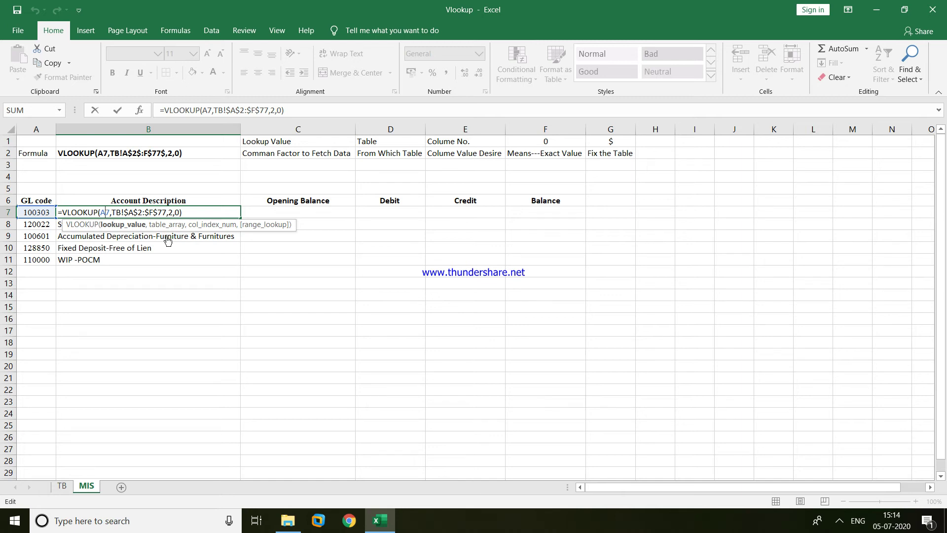
pyautogui.click(301, 287)
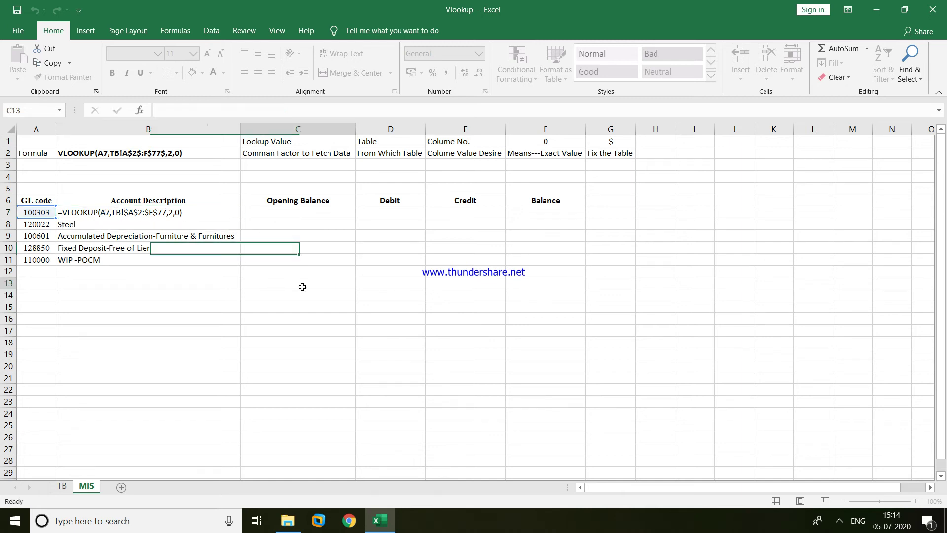
pyautogui.click(135, 212)
# Copy B7's formula into C7, then delete the resulting #N/A formula from C7.
pyautogui.hotkey('ctrl', 'c')
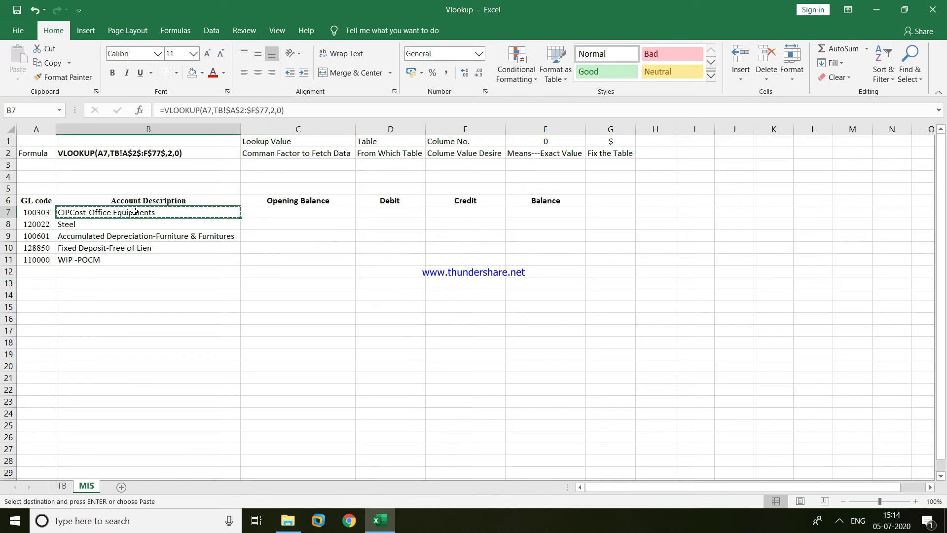
pyautogui.click(258, 209)
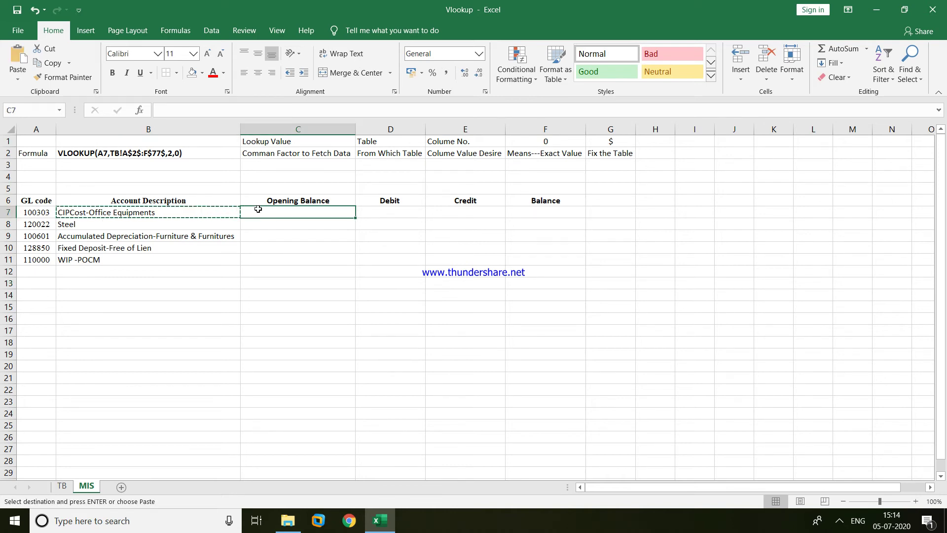
pyautogui.hotkey('ctrl', 'v')
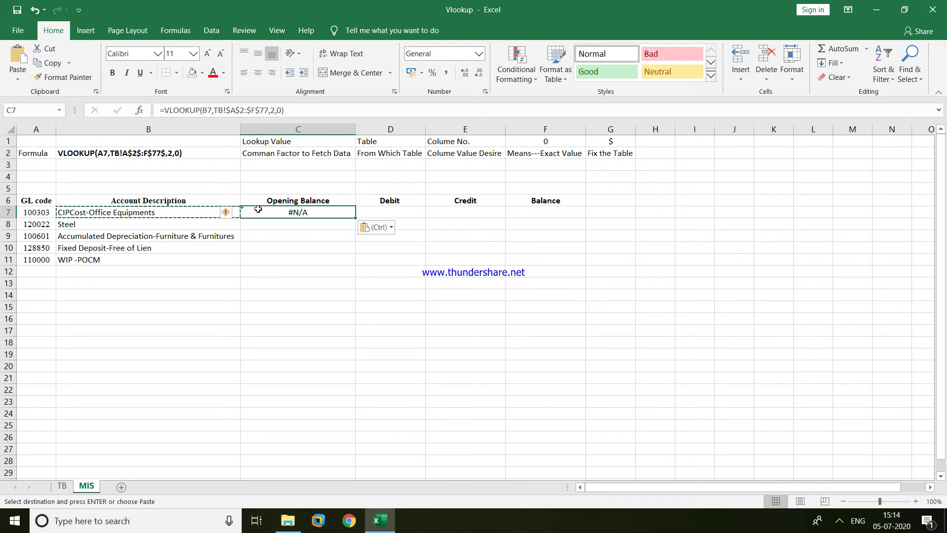
pyautogui.press('F2')
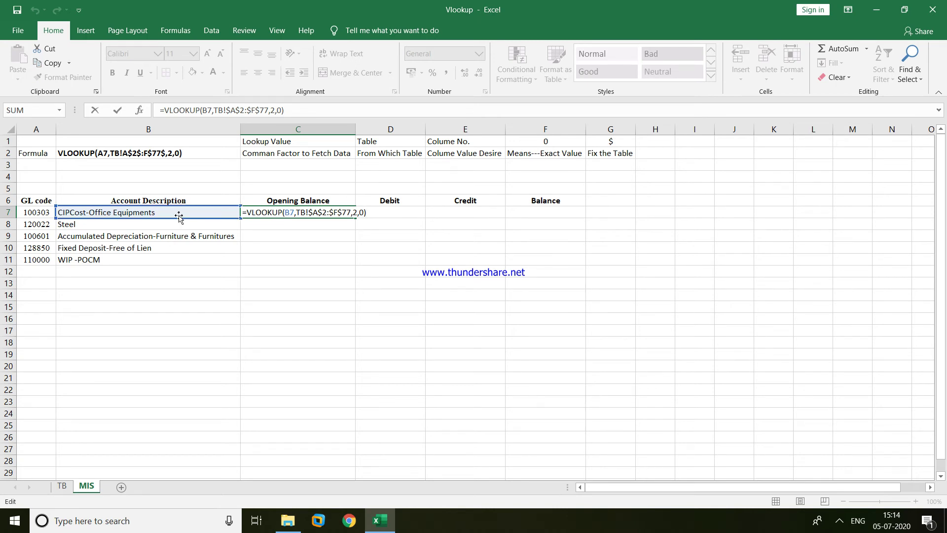
pyautogui.moveTo(179, 217); pyautogui.dragTo(42, 215)
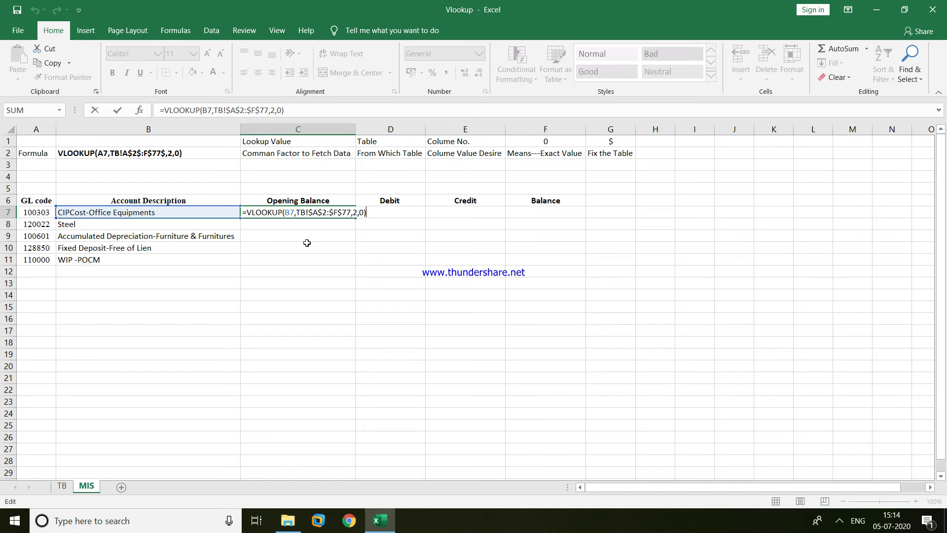
pyautogui.press('BackSpace')
pyautogui.press('BackSpace')
pyautogui.press('BackSpace')
pyautogui.press('BackSpace')
pyautogui.press('BackSpace')
pyautogui.press('BackSpace')
pyautogui.press('BackSpace')
pyautogui.press('BackSpace')
pyautogui.press('BackSpace')
pyautogui.press('BackSpace')
pyautogui.press('BackSpace')
pyautogui.press('BackSpace')
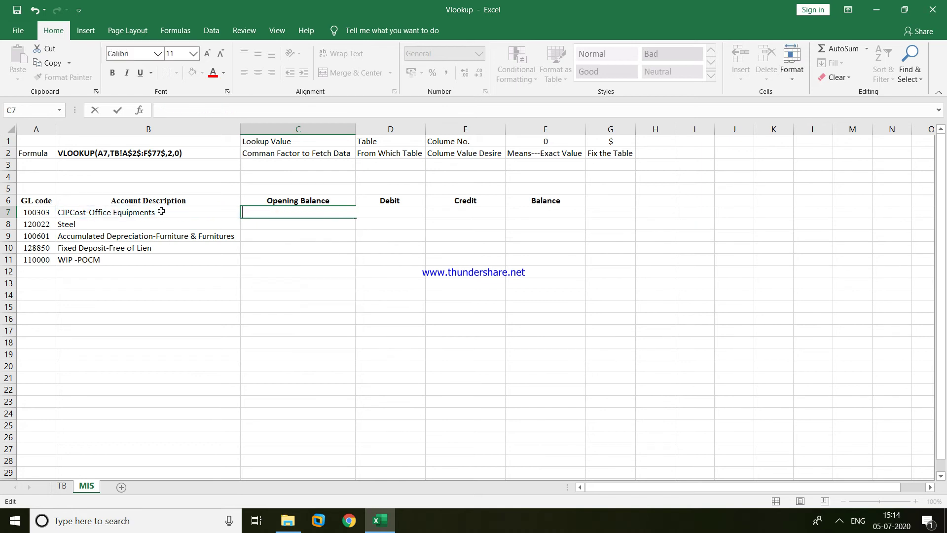
# Change B7's lookup value to the absolute reference $A$7 and recommit the formula.
pyautogui.click(161, 211)
pyautogui.press('F2')
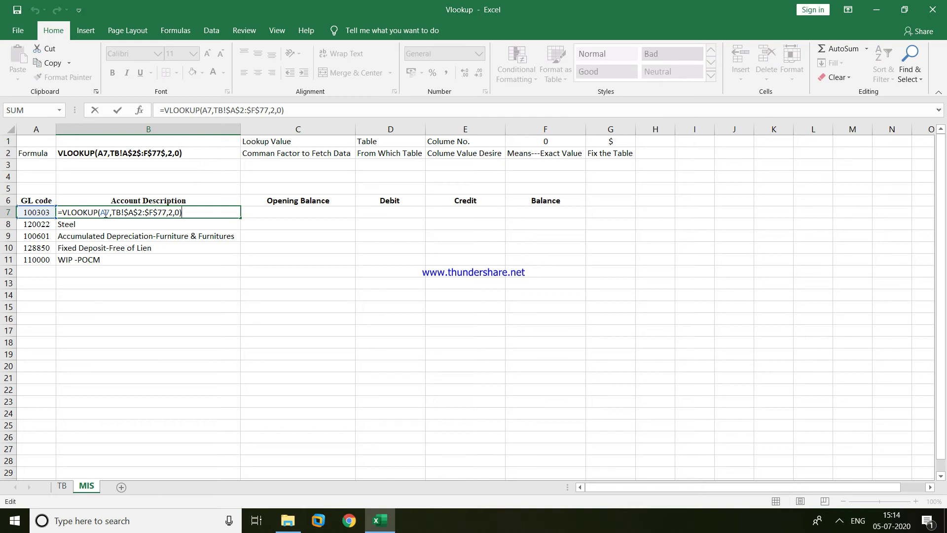
pyautogui.click(105, 213)
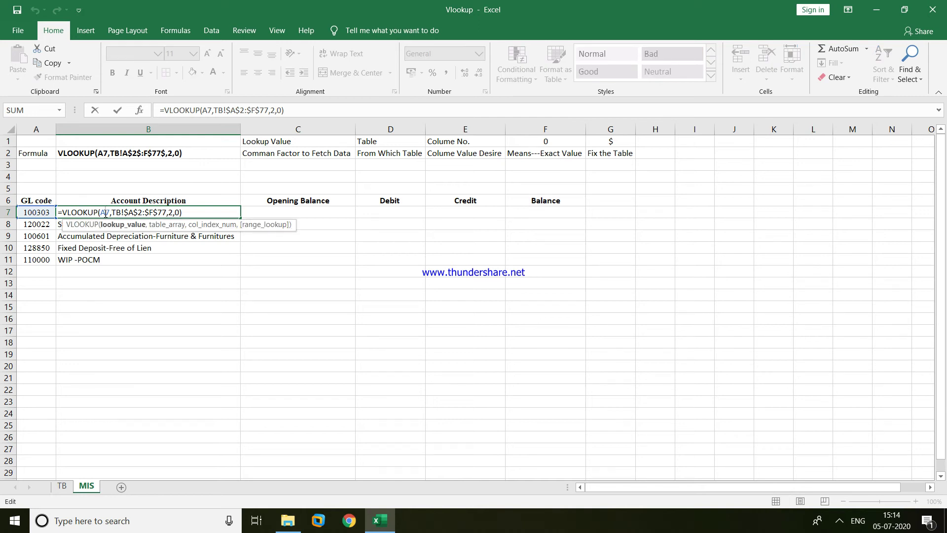
pyautogui.press('F2')
pyautogui.press('F4')
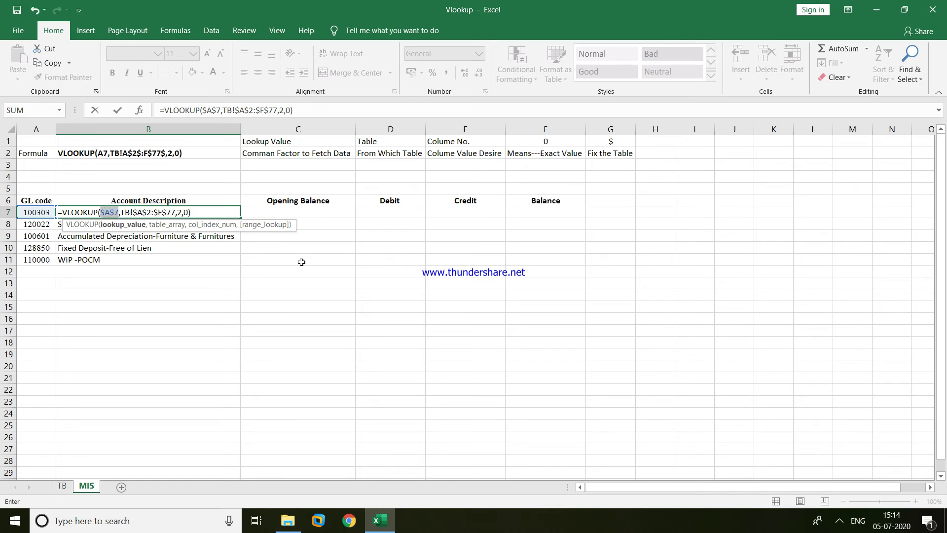
pyautogui.click(309, 259)
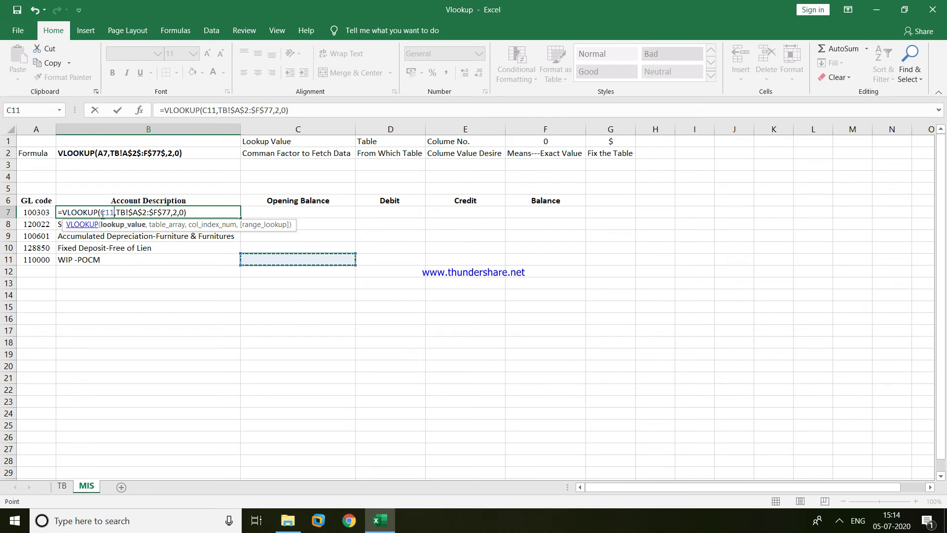
pyautogui.press('Escape')
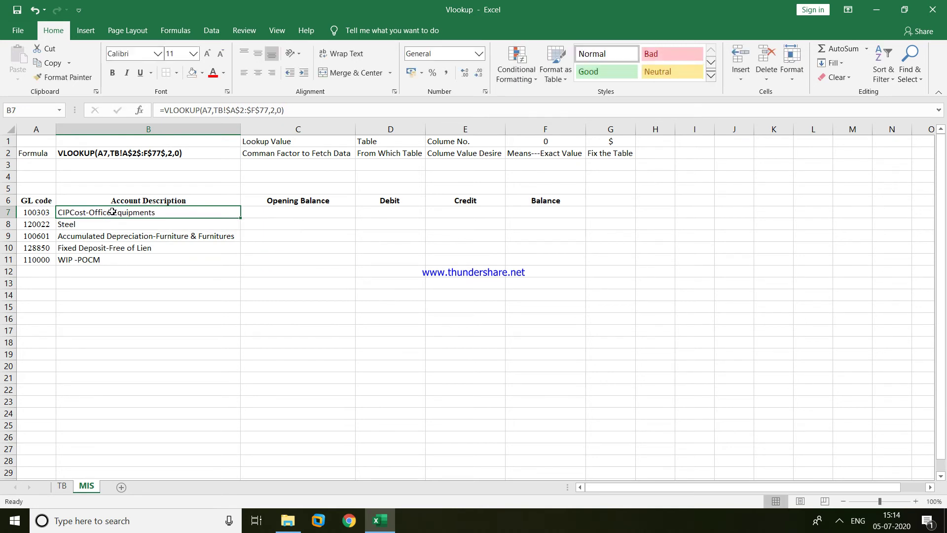
pyautogui.doubleClick(113, 211)
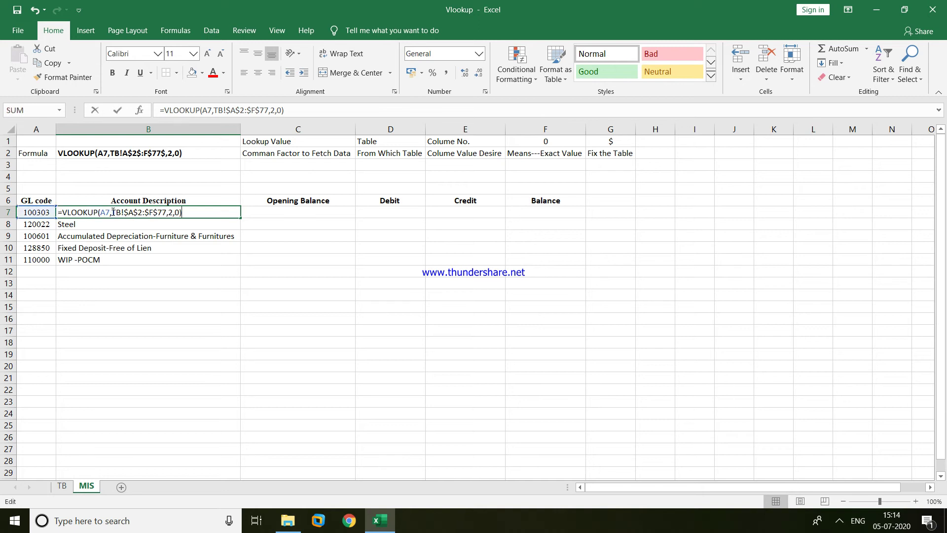
pyautogui.click(106, 211)
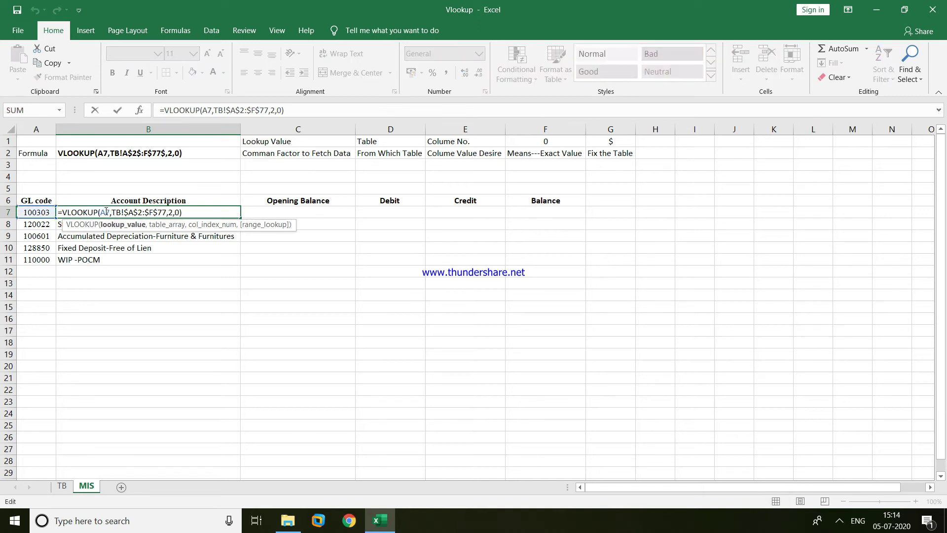
pyautogui.press('F4')
pyautogui.press('Return')
pyautogui.click(106, 211)
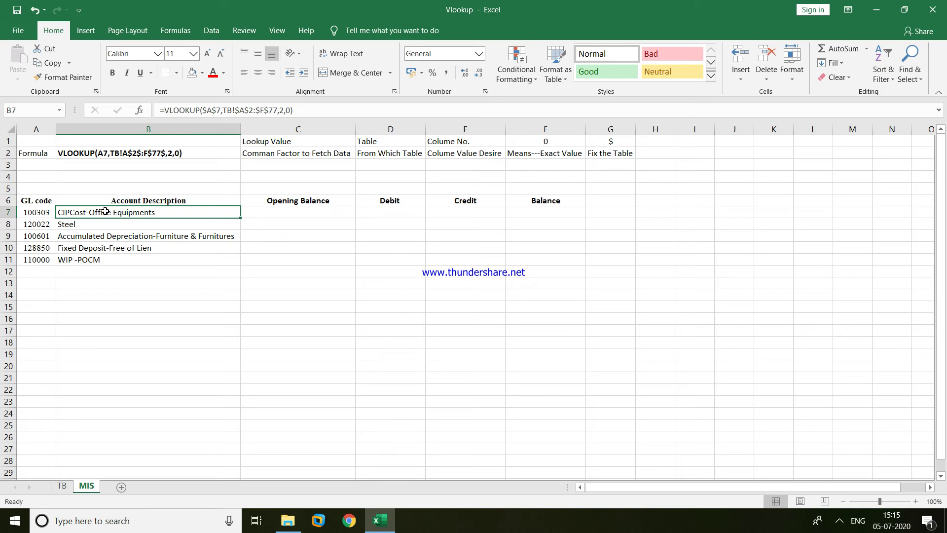
# Paste B7's lookup formula across C7:F7 in row 7.
pyautogui.hotkey('ctrl', 'c')
pyautogui.press('Right')
pyautogui.press('Right')
pyautogui.press('Left')
pyautogui.hotkey('shift', 'Right')
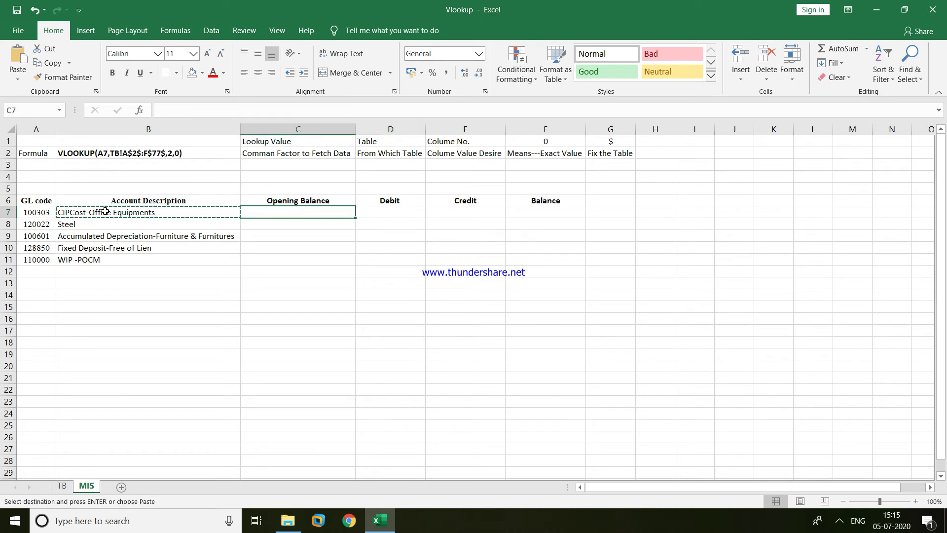
pyautogui.hotkey('shift', 'Right')
pyautogui.hotkey('shift', 'Right')
pyautogui.hotkey('shift', 'Right')
pyautogui.hotkey('shift', 'Left')
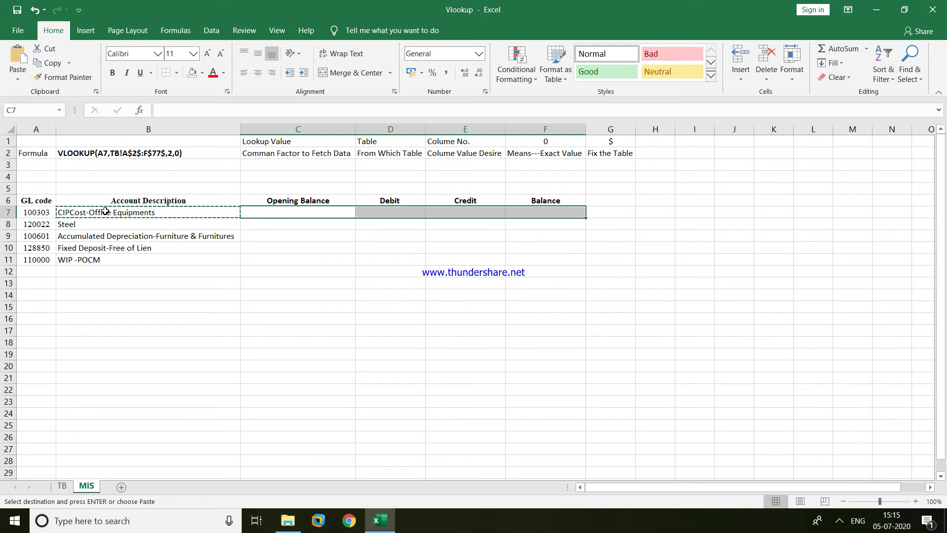
pyautogui.press('Return')
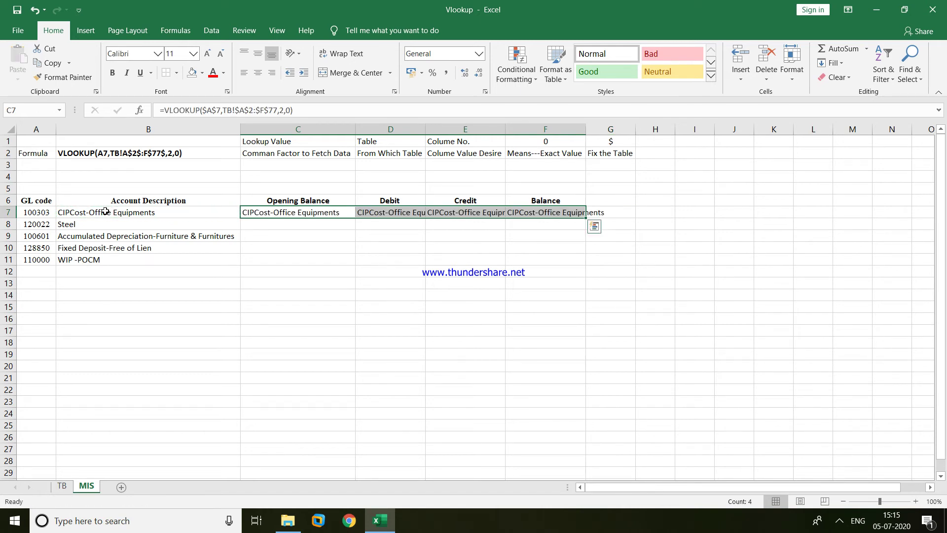
pyautogui.press('Left')
pyautogui.press('Right')
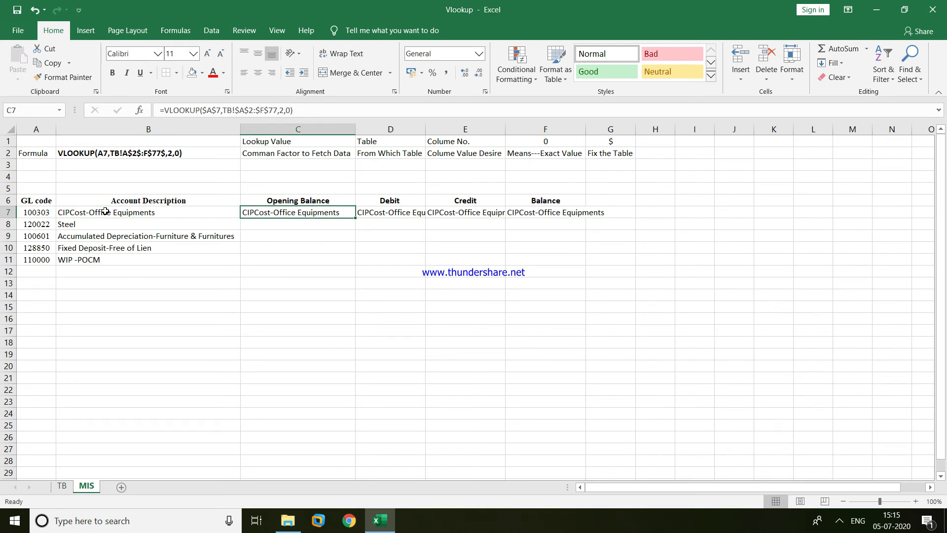
pyautogui.press('Up')
pyautogui.press('Down')
pyautogui.press('F2')
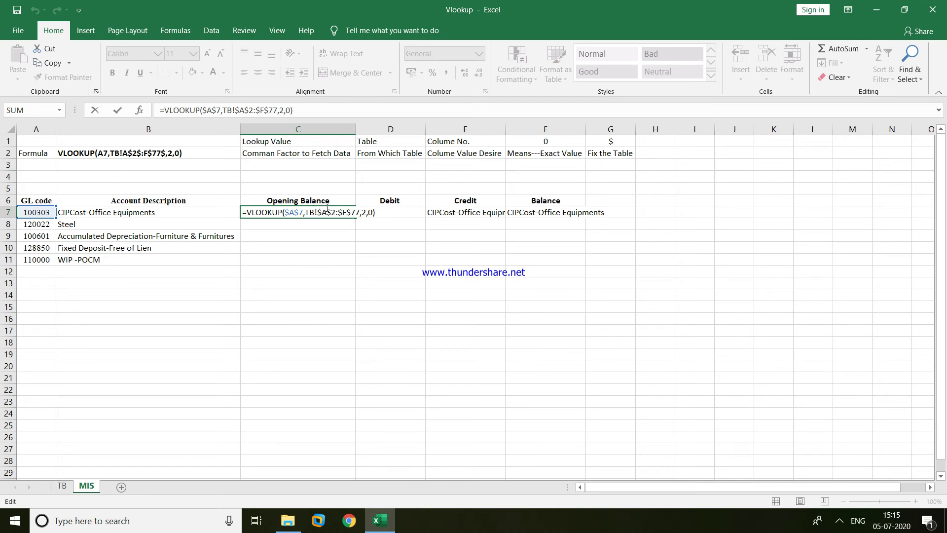
# Change C7's column index to 3 and lookup value to A7, returning opening balance 12500.
pyautogui.click(366, 213)
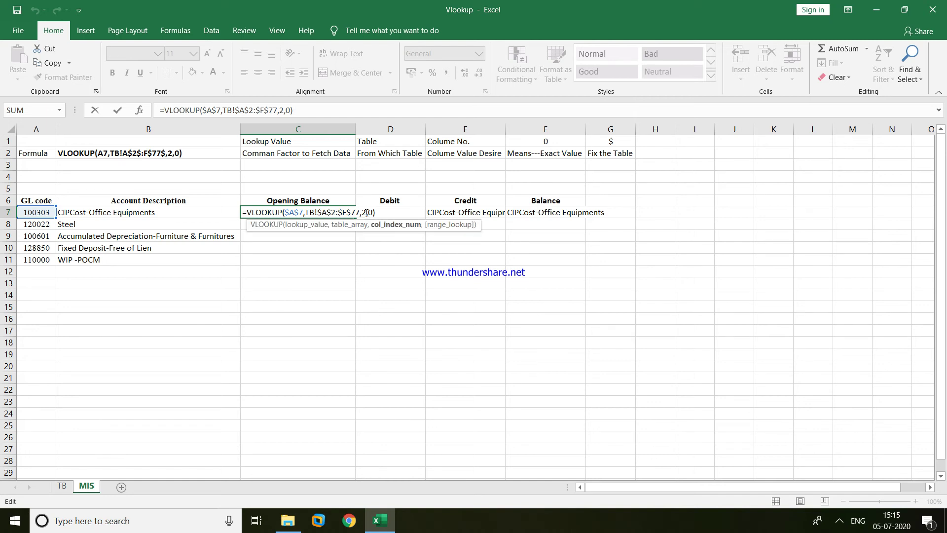
pyautogui.press('BackSpace')
pyautogui.write('3')
pyautogui.click(298, 212)
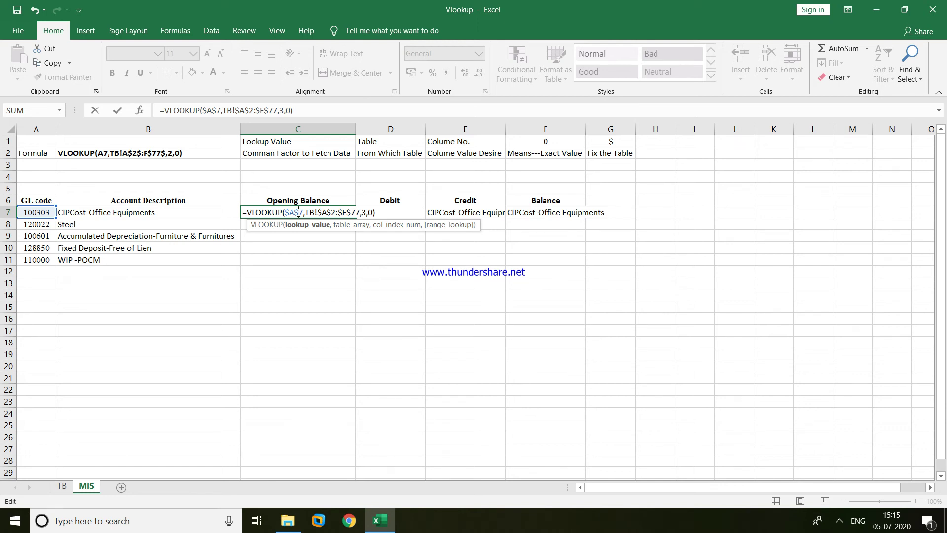
pyautogui.press('BackSpace')
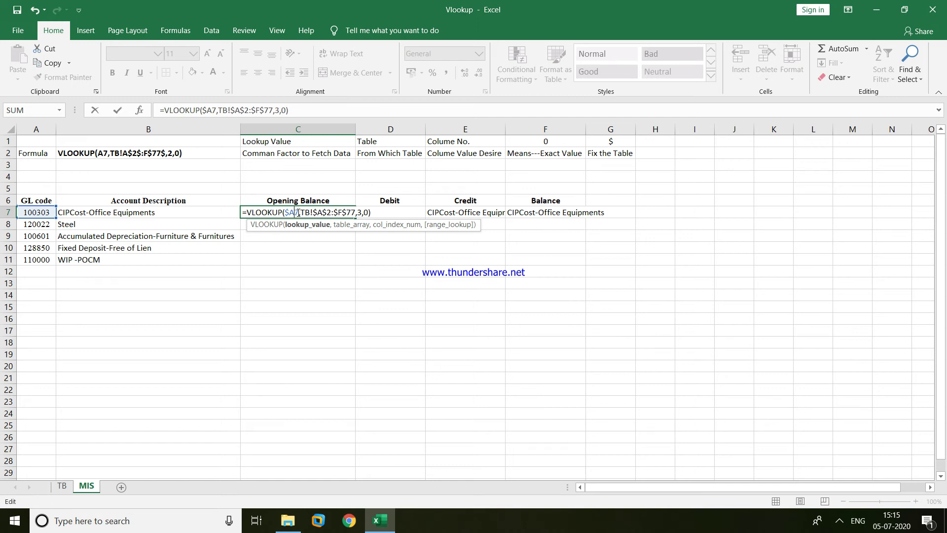
pyautogui.press('BackSpace')
pyautogui.press('Return')
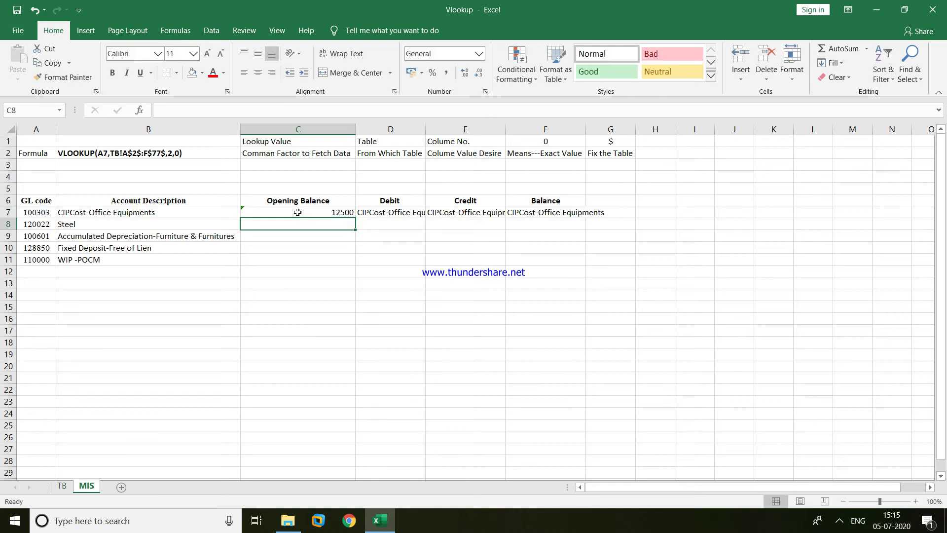
pyautogui.click(304, 212)
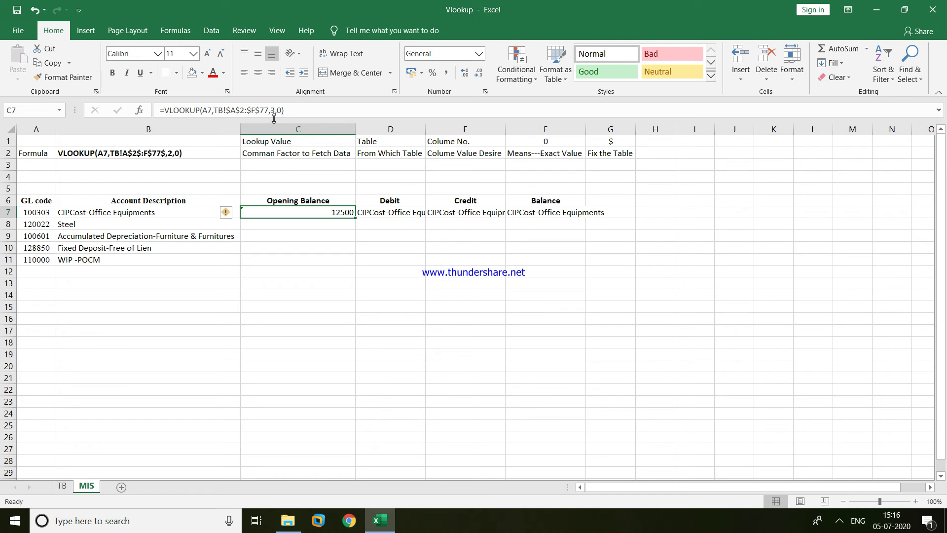
# Review TB's first GL code, description and opening balance 5000, then return to MIS.
pyautogui.click(62, 486)
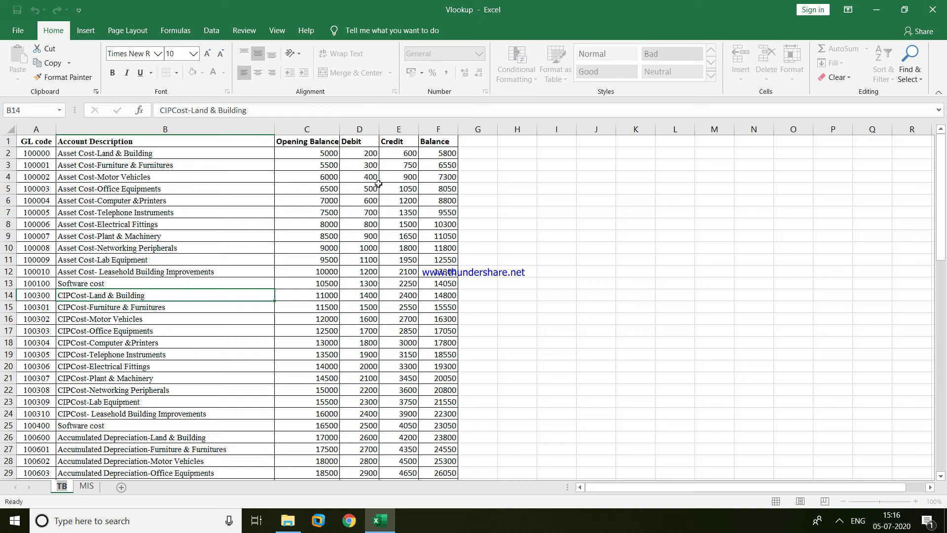
pyautogui.click(42, 153)
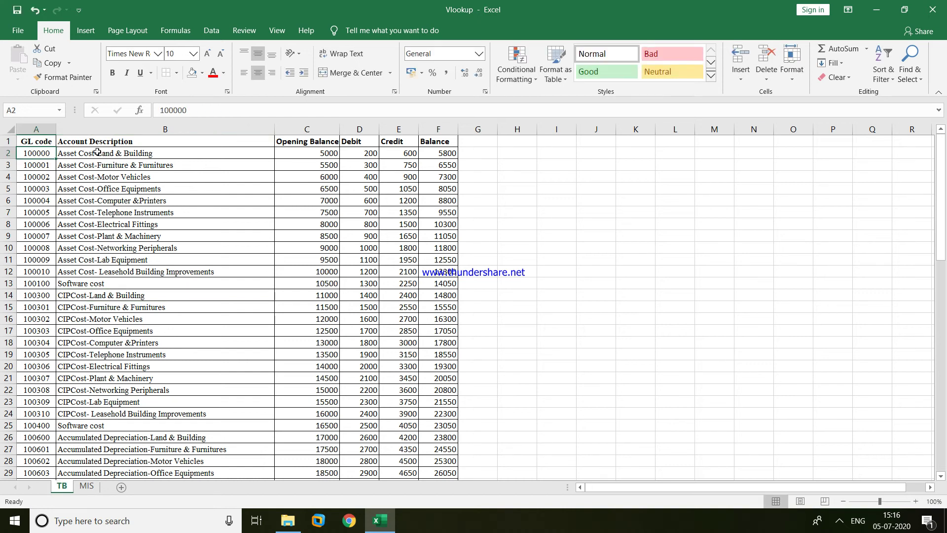
pyautogui.click(121, 150)
pyautogui.click(299, 149)
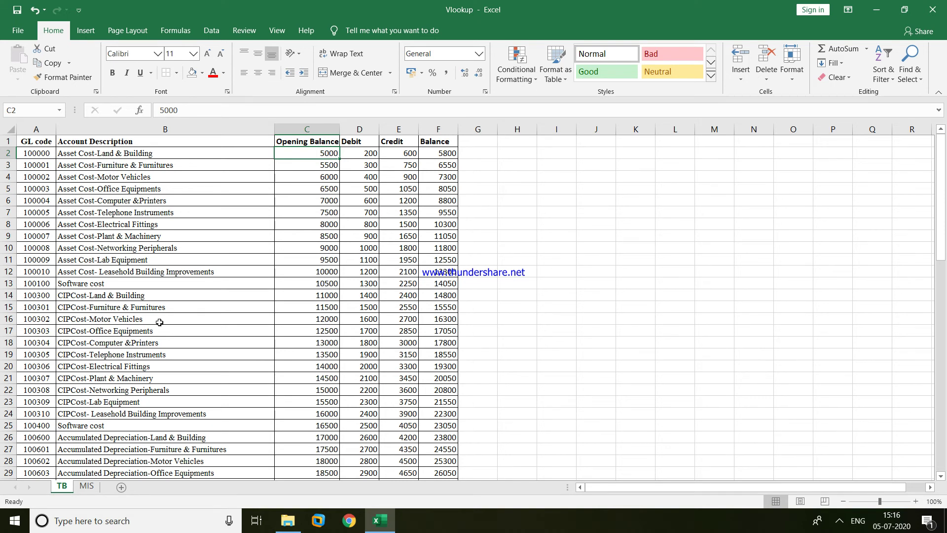
pyautogui.click(87, 486)
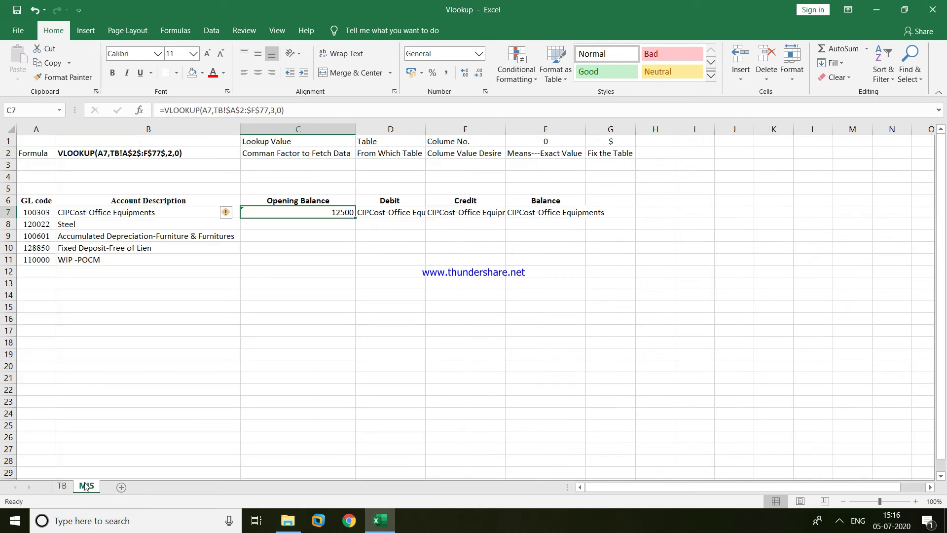
# Change D7's Debit VLOOKUP to column index 4 with lookup reference $A7.
pyautogui.click(403, 213)
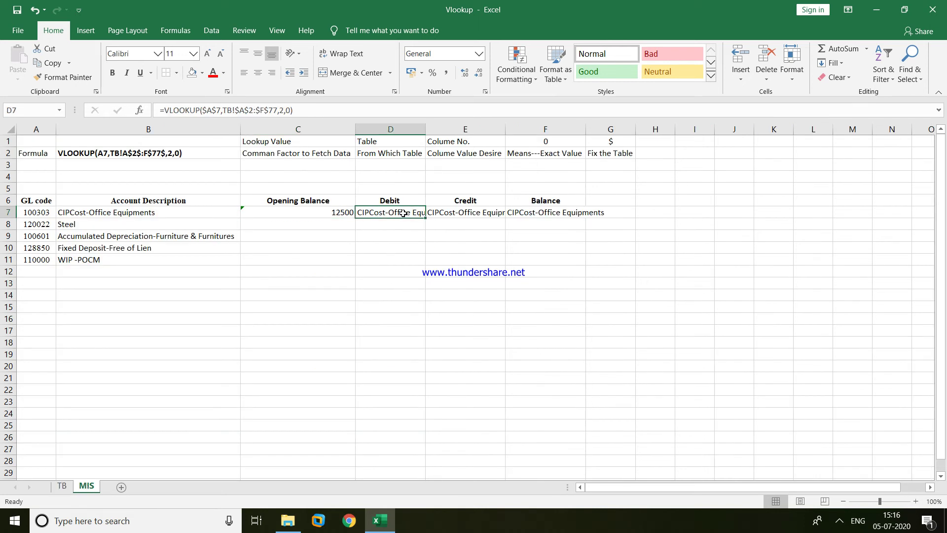
pyautogui.doubleClick(403, 213)
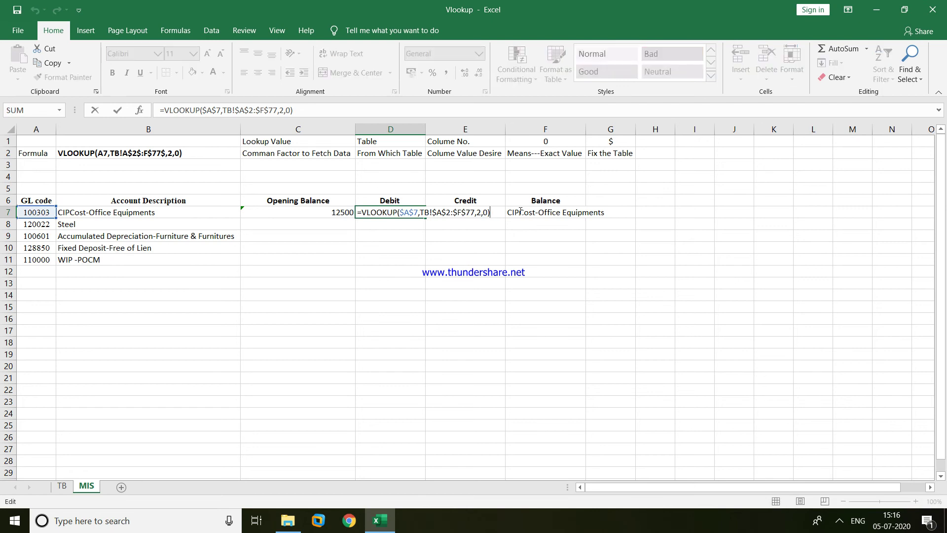
pyautogui.click(481, 214)
pyautogui.press('BackSpace')
pyautogui.write('4')
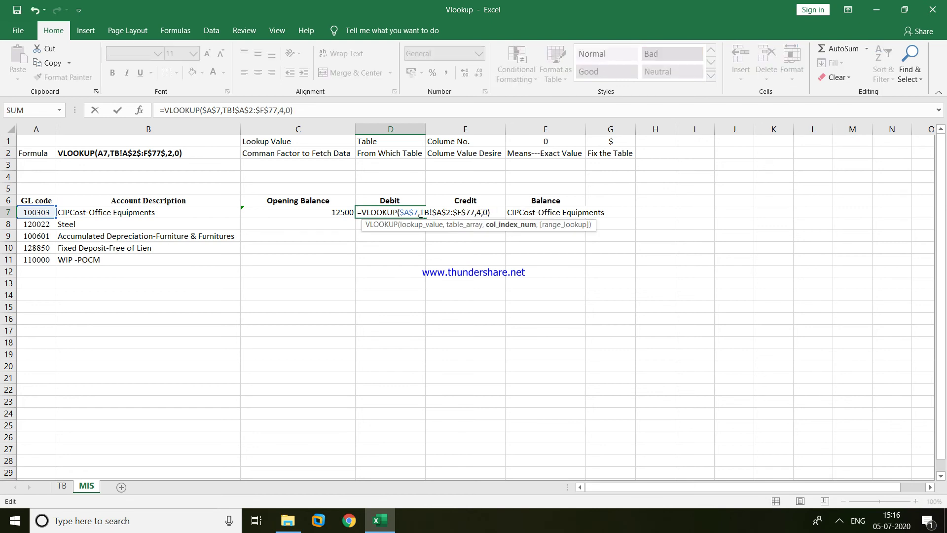
pyautogui.click(410, 213)
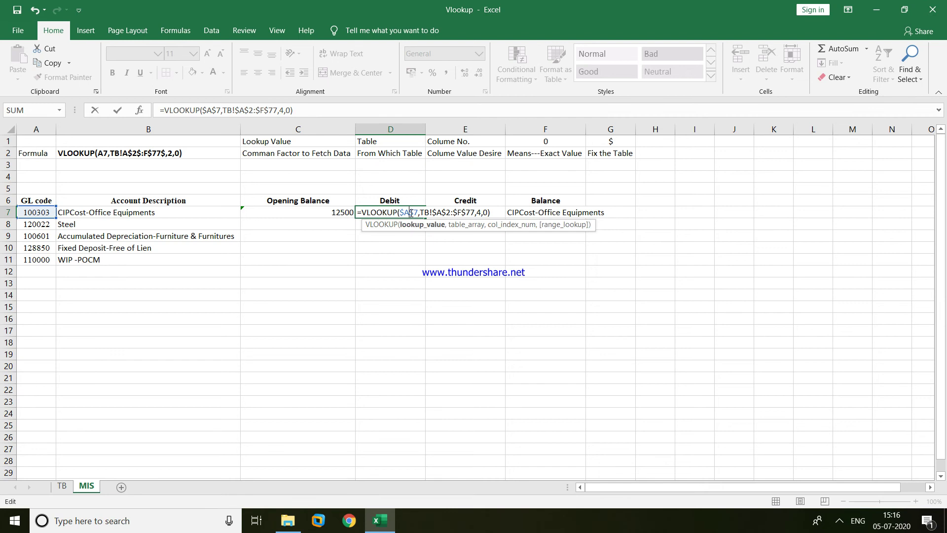
pyautogui.press('BackSpace')
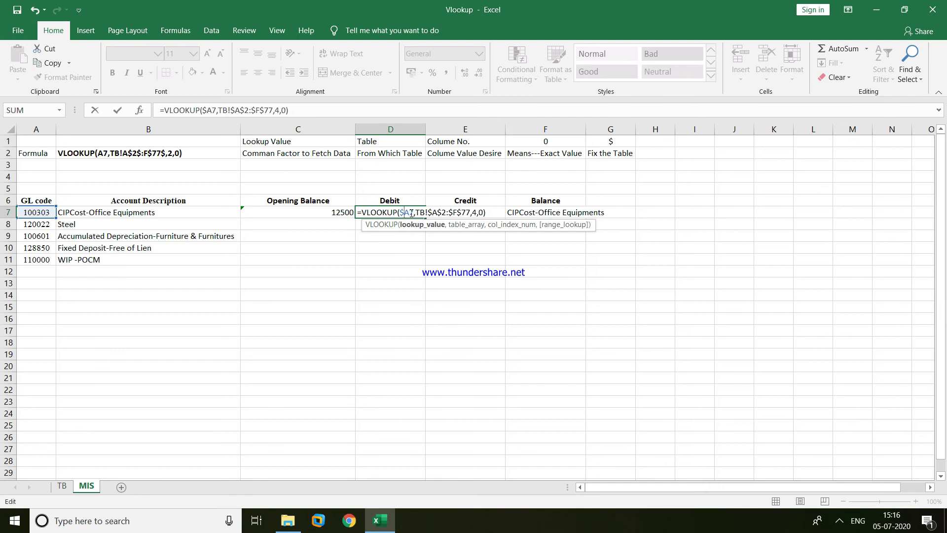
pyautogui.press('Tab')
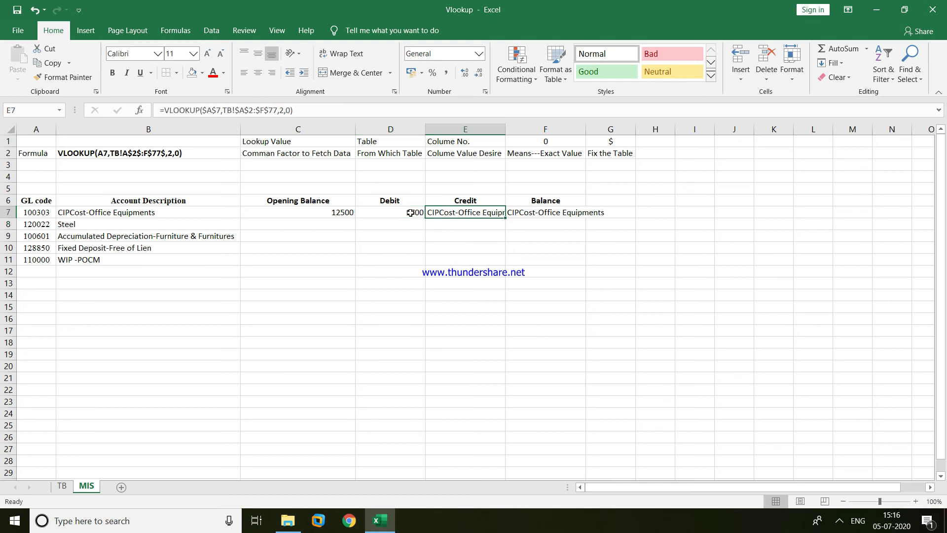
# Change E7's Credit VLOOKUP to column index 5 with lookup reference $A7, giving 2850.
pyautogui.press('F2')
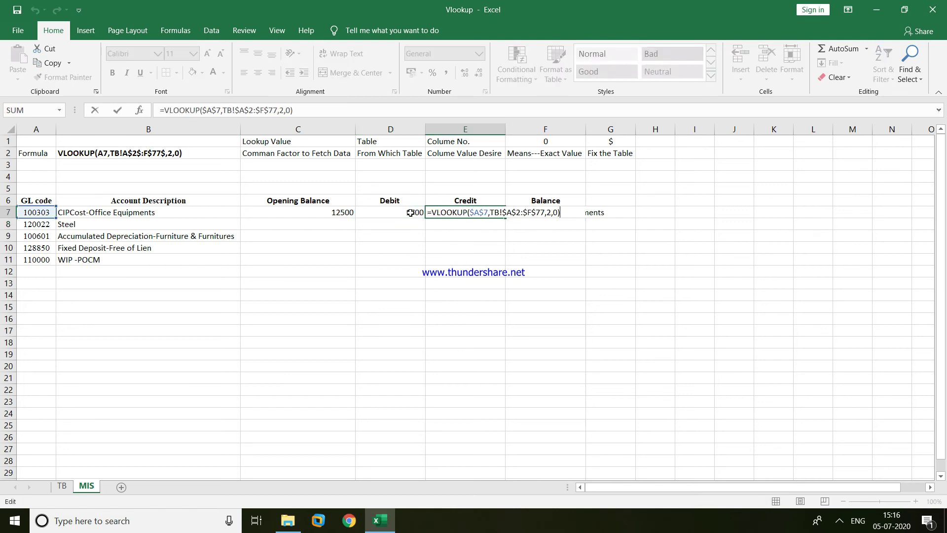
pyautogui.press('Left')
pyautogui.press('Left')
pyautogui.press('Left')
pyautogui.write('=')
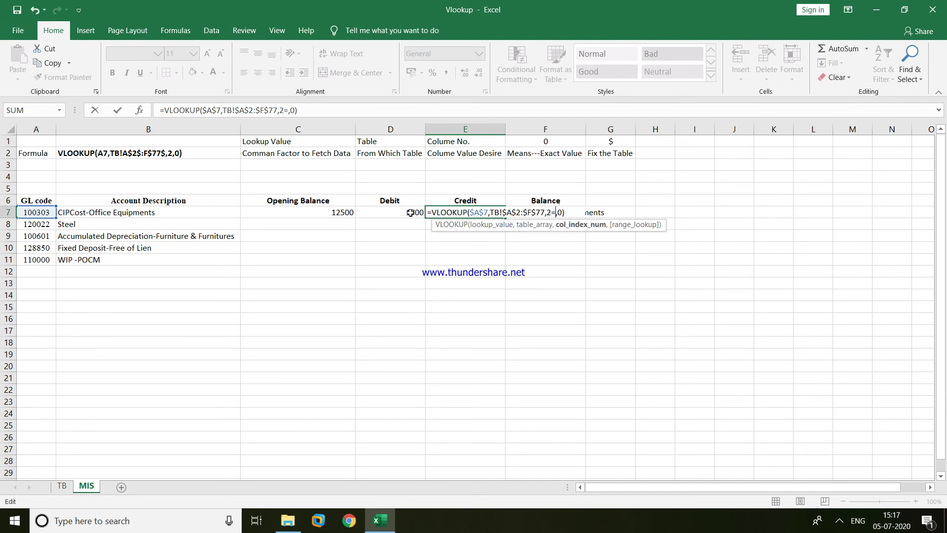
pyautogui.write('5')
pyautogui.press('BackSpace')
pyautogui.press('BackSpace')
pyautogui.press('BackSpace')
pyautogui.write('5')
pyautogui.press('Left')
pyautogui.press('Left')
pyautogui.press('Left')
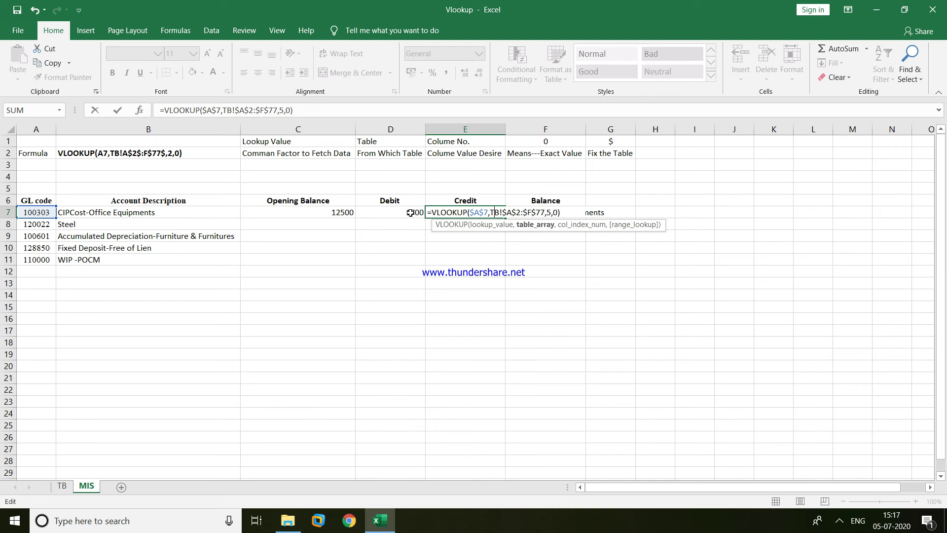
pyautogui.press('Left')
pyautogui.press('Left')
pyautogui.press('BackSpace')
pyautogui.press('BackSpace')
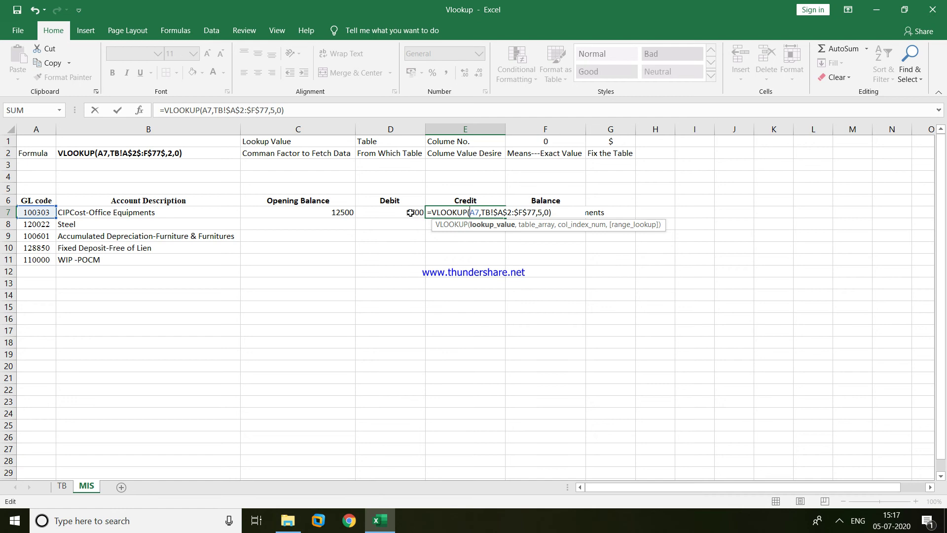
pyautogui.press('Return')
# Change F7's Balance VLOOKUP to column index 6 with lookup reference $A7, giving 17050.
pyautogui.press('Right')
pyautogui.press('Up')
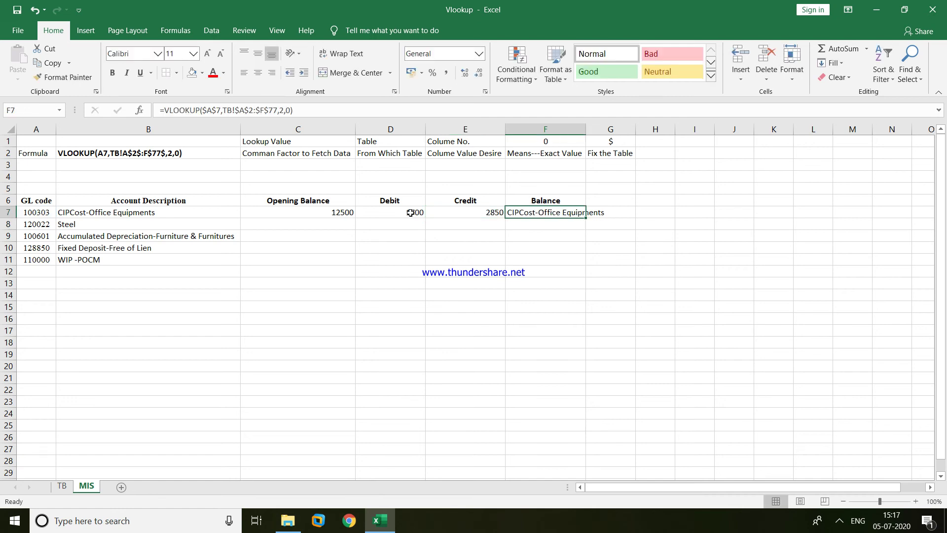
pyautogui.press('F2')
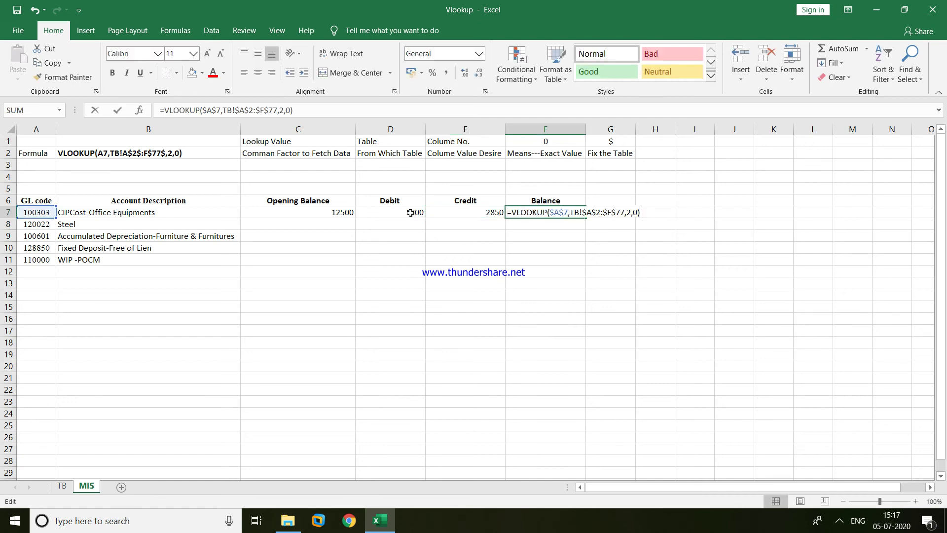
pyautogui.press('Left')
pyautogui.press('Left')
pyautogui.press('Left')
pyautogui.press('BackSpace')
pyautogui.write('6')
pyautogui.press('Left')
pyautogui.press('Left')
pyautogui.press('Left')
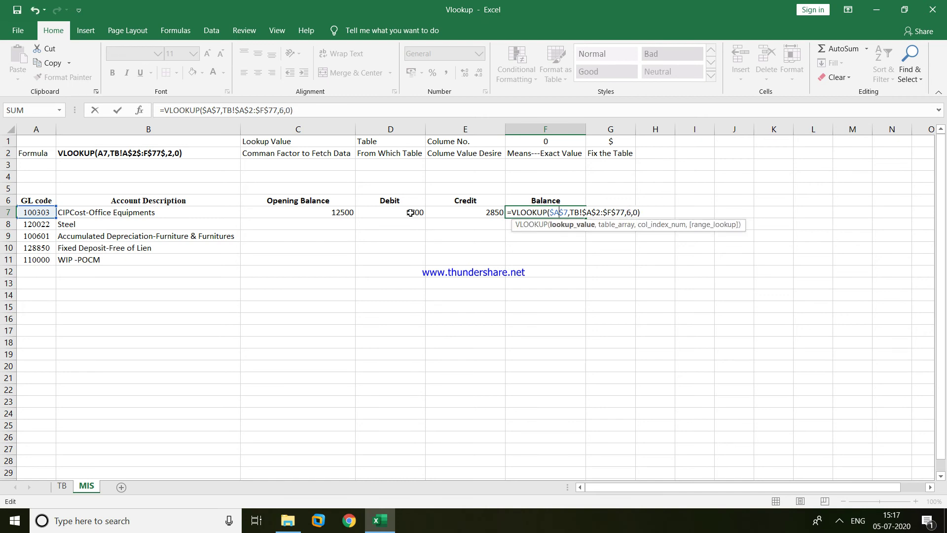
pyautogui.press('BackSpace')
pyautogui.press('BackSpace')
pyautogui.press('Return')
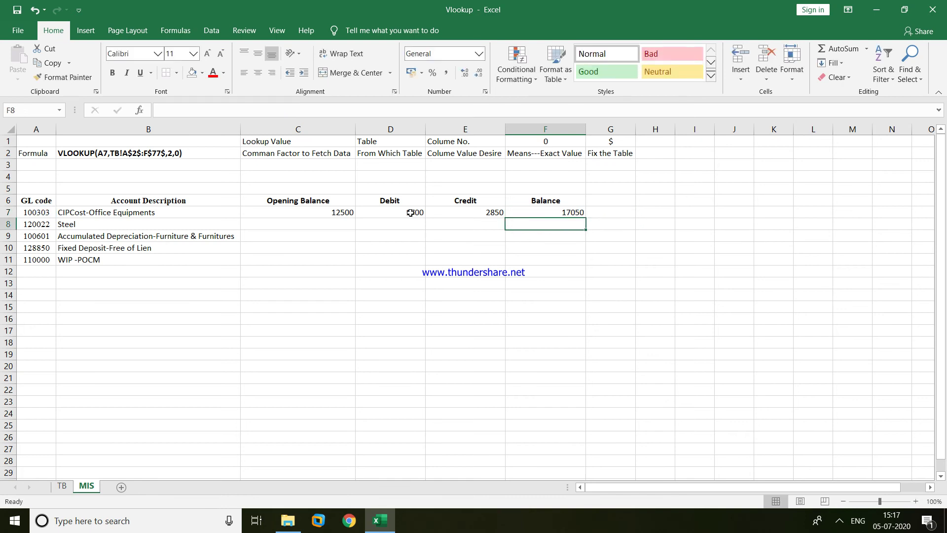
# Copy row 7's four lookup formulas in C7:F7.
pyautogui.press('Up')
pyautogui.press('Left')
pyautogui.press('Left')
pyautogui.press('Left')
pyautogui.press('Right')
pyautogui.press('Right')
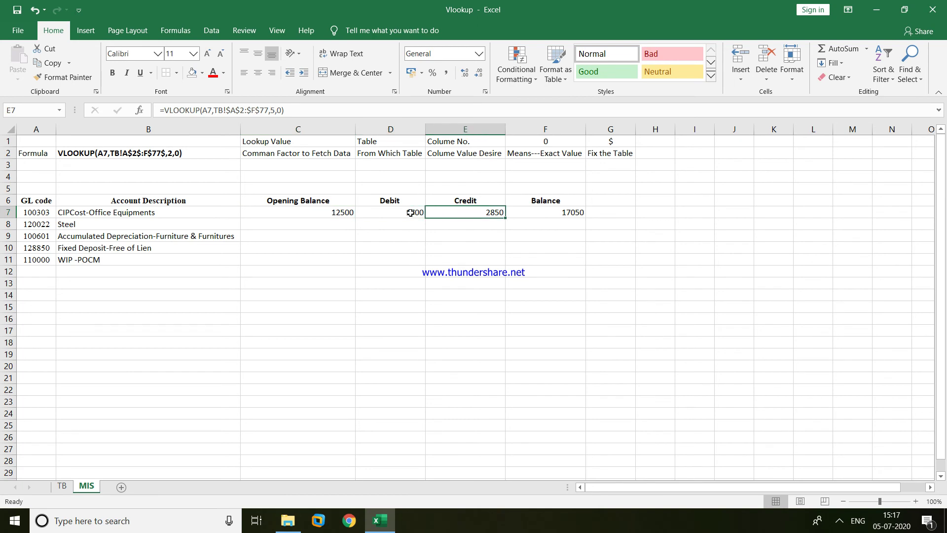
pyautogui.press('Left')
pyautogui.press('Right')
pyautogui.press('Right')
pyautogui.press('Left')
pyautogui.press('Left')
pyautogui.press('Left')
pyautogui.press('Left')
pyautogui.press('Left')
pyautogui.press('Down')
pyautogui.press('Down')
pyautogui.press('Down')
pyautogui.press('Down')
pyautogui.press('Down')
pyautogui.press('Down')
pyautogui.press('Down')
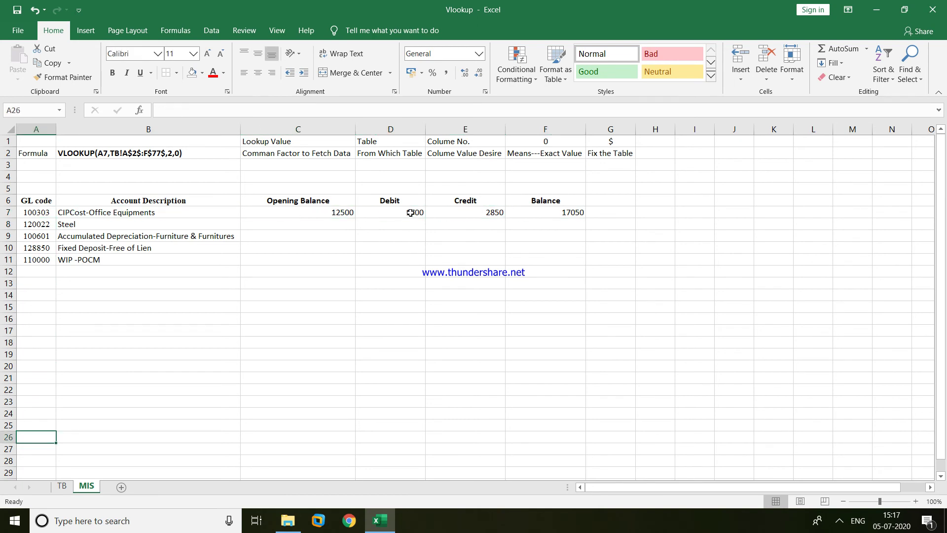
pyautogui.press('Right')
pyautogui.press('Up')
pyautogui.press('Up')
pyautogui.press('Up')
pyautogui.press('Up')
pyautogui.press('Up')
pyautogui.press('Up')
pyautogui.press('Up')
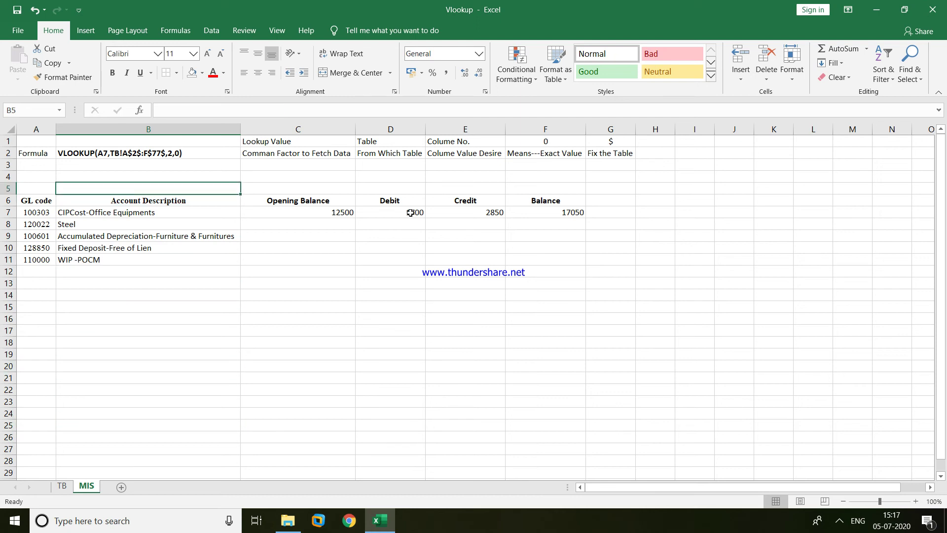
pyautogui.press('Right')
pyautogui.press('Down')
pyautogui.press('Down')
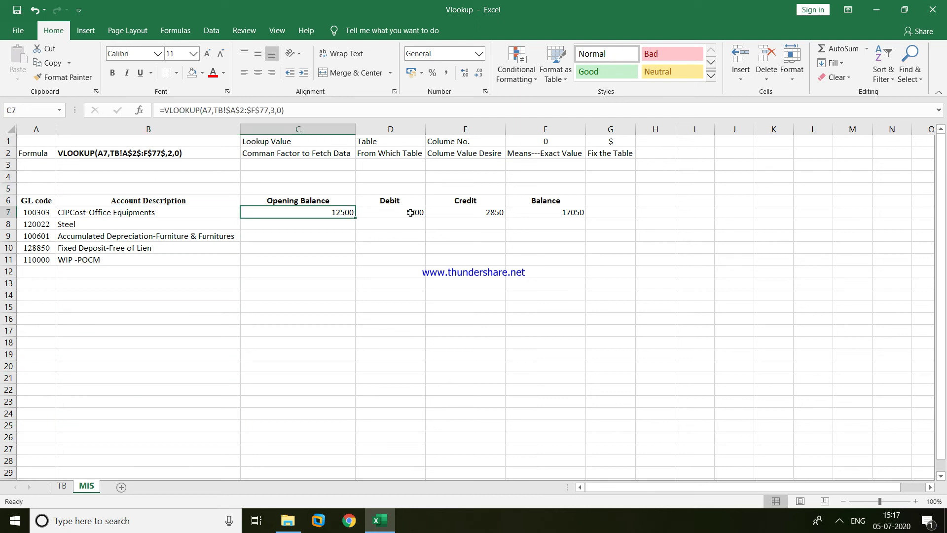
pyautogui.hotkey('shift', 'Right')
pyautogui.hotkey('shift', 'Right')
pyautogui.hotkey('shift', 'Right')
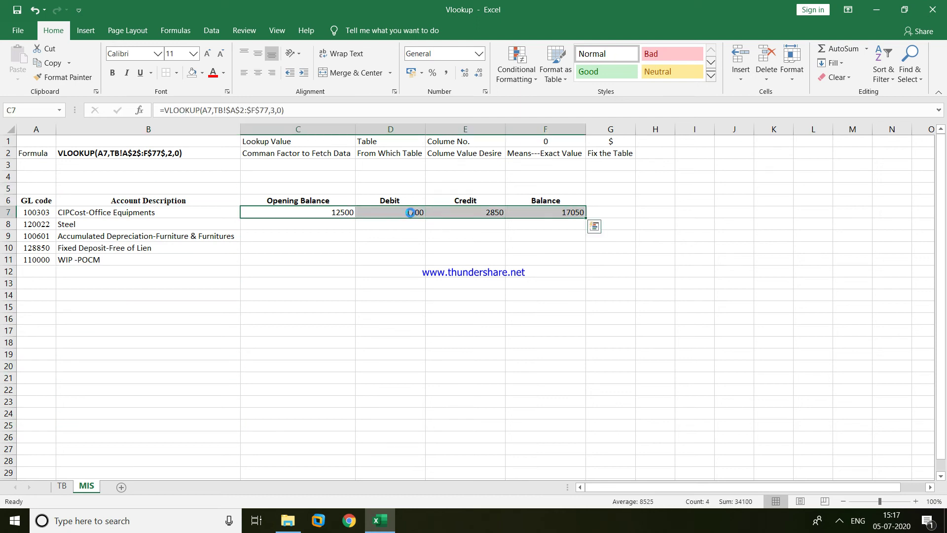
pyautogui.hotkey('ctrl', 'c')
# Paste the lookup formulas into C8:F11 and check the result in C9.
pyautogui.press('Down')
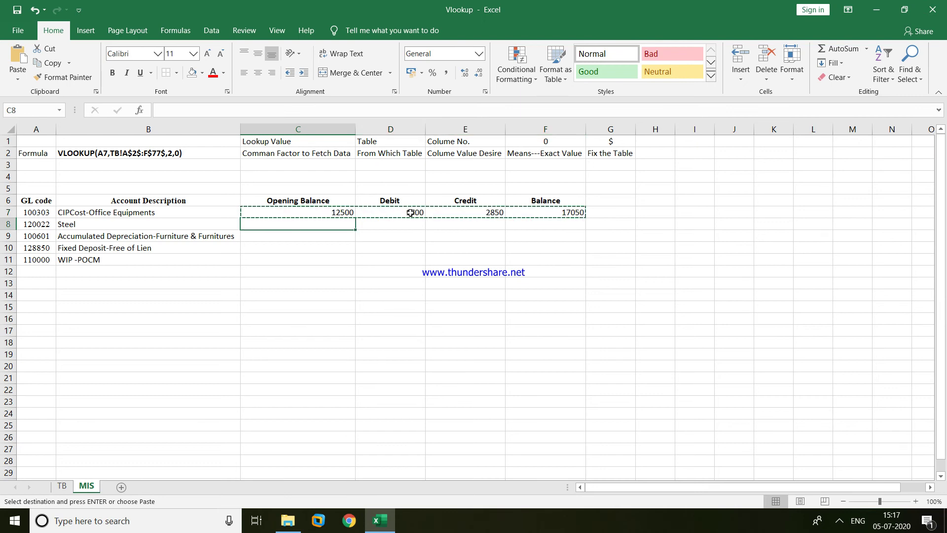
pyautogui.hotkey('shift', 'Down')
pyautogui.hotkey('shift', 'Down')
pyautogui.hotkey('shift', 'Down')
pyautogui.hotkey('shift', 'Right')
pyautogui.hotkey('shift', 'Right')
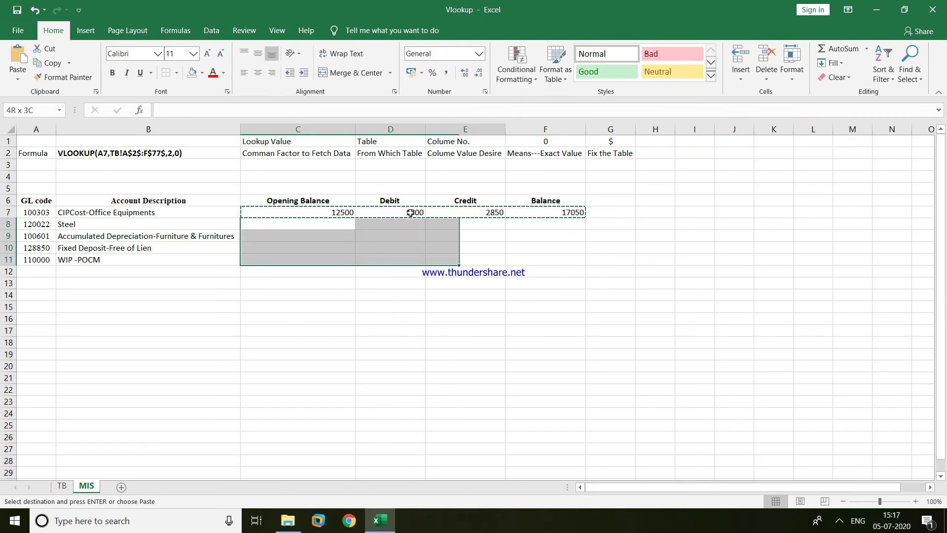
pyautogui.hotkey('shift', 'Right')
pyautogui.hotkey('ctrl', 'v')
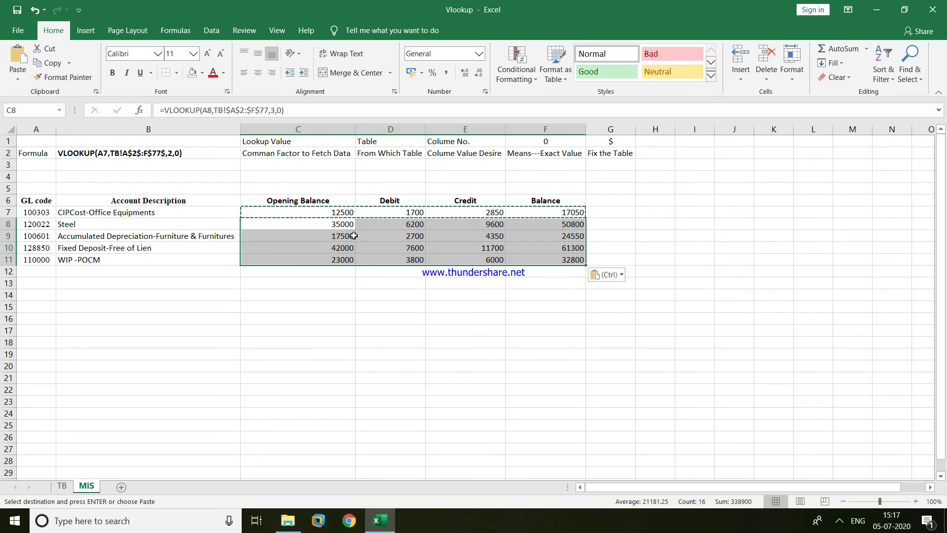
pyautogui.click(255, 237)
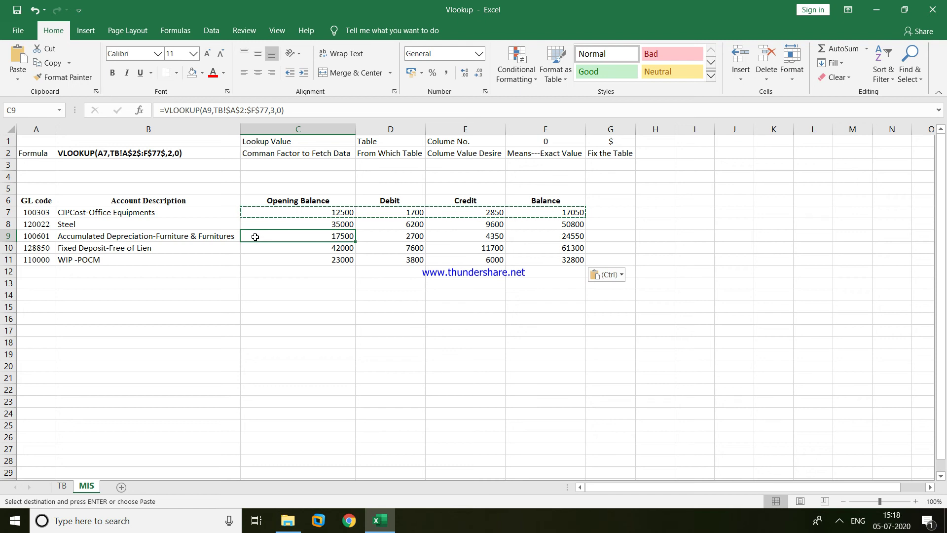
# Copy GL code 100601 from A9 and find it on the TB sheet.
pyautogui.press('Left')
pyautogui.press('Left')
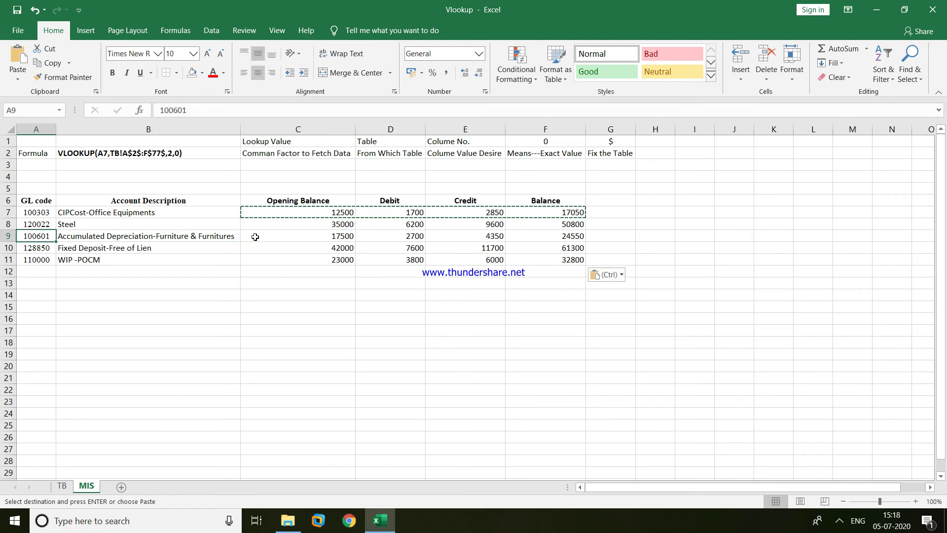
pyautogui.hotkey('ctrl', 'c')
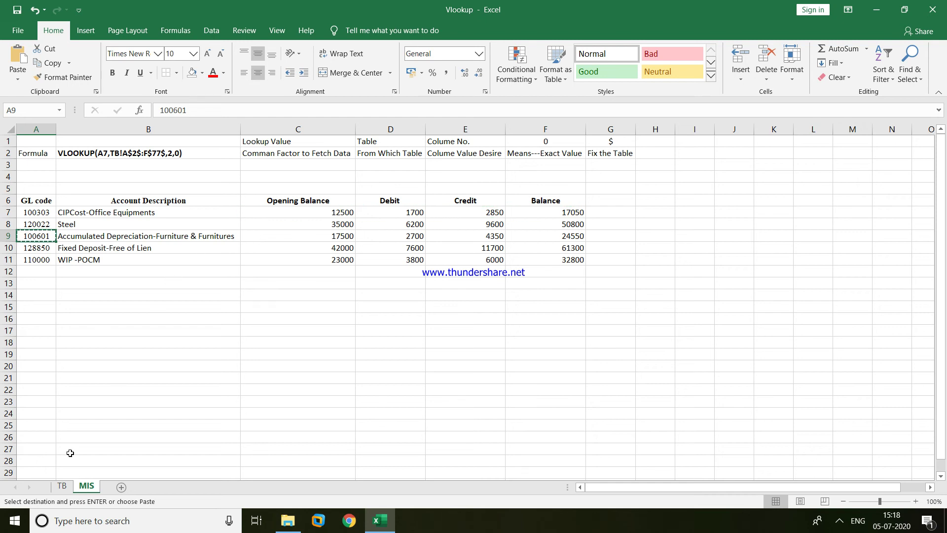
pyautogui.click(63, 487)
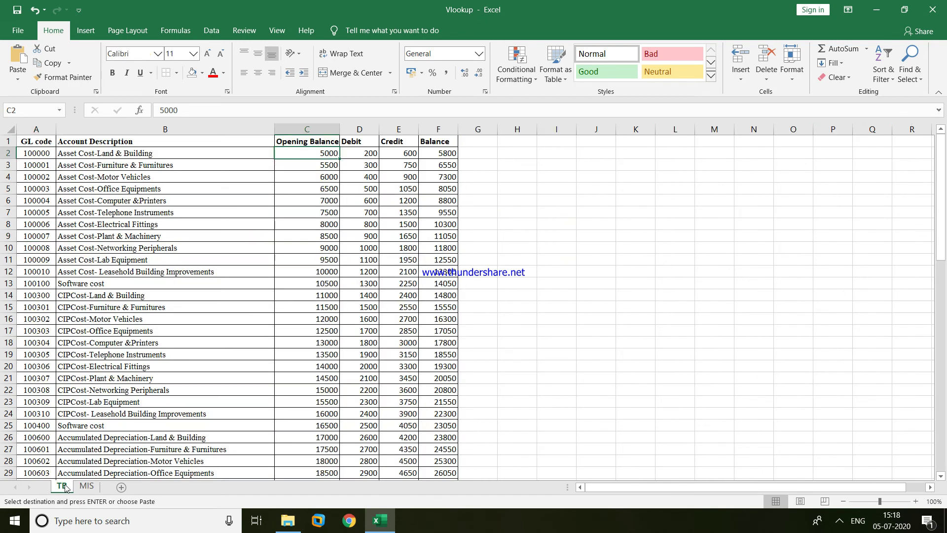
pyautogui.hotkey('ctrl', 'f')
pyautogui.hotkey('ctrl', 'v')
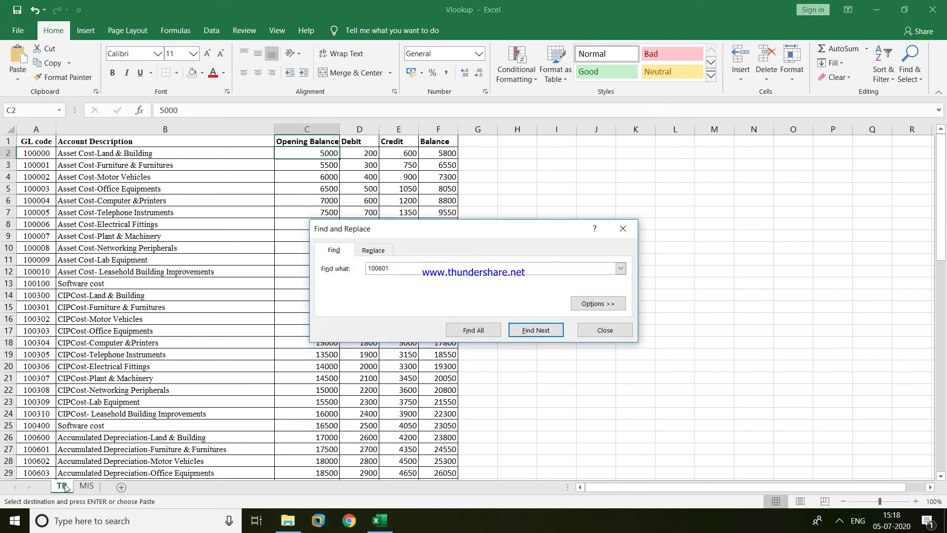
pyautogui.press('Return')
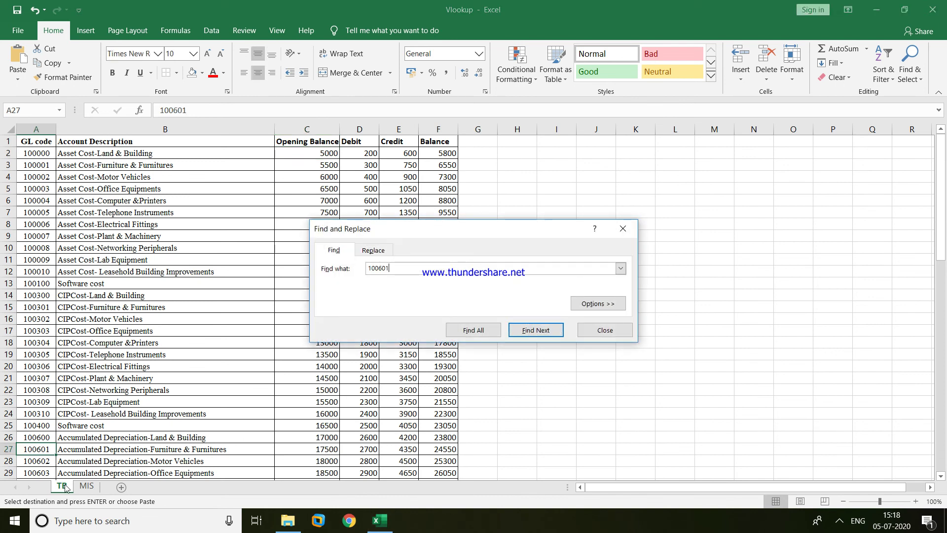
pyautogui.press('Escape')
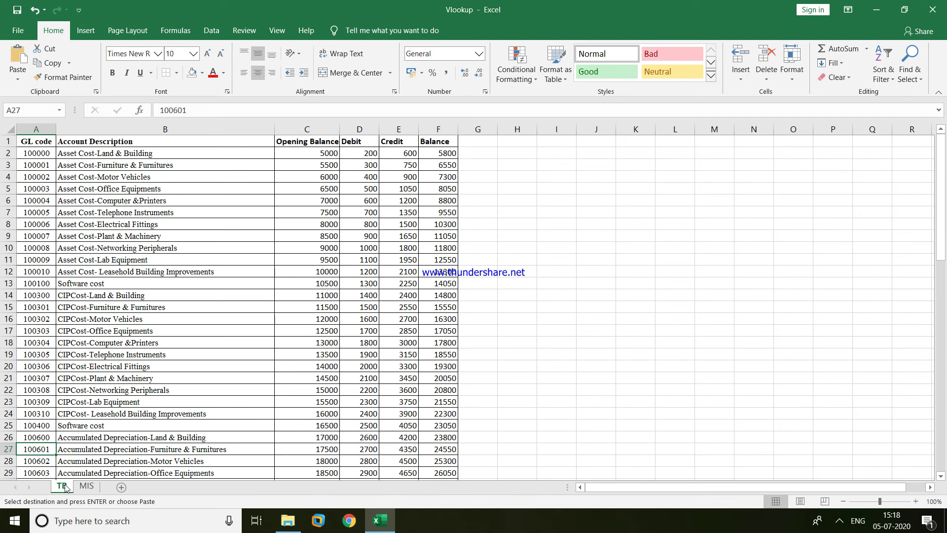
# Inspect TB row 27's description, opening balance, debit and balance, then return to MIS.
pyautogui.press('Right')
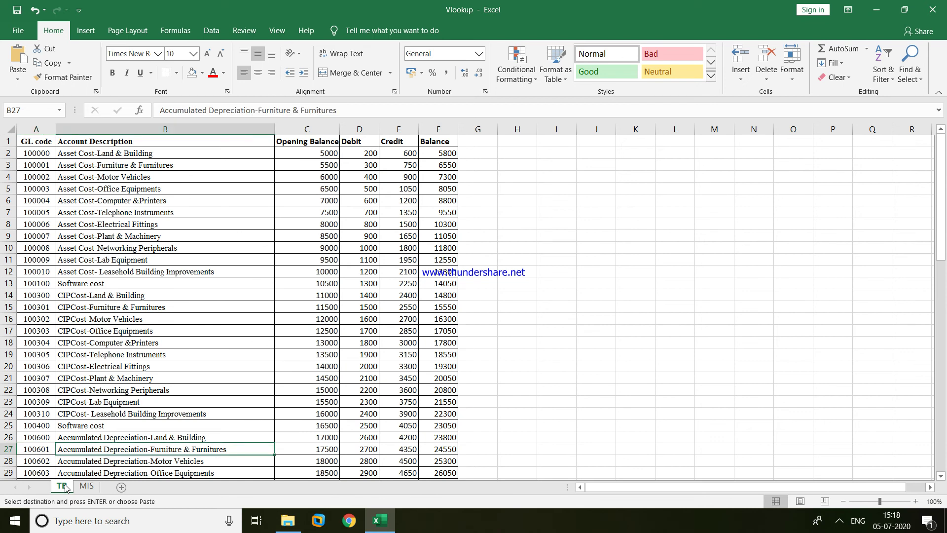
pyautogui.press('Right')
pyautogui.press('Right')
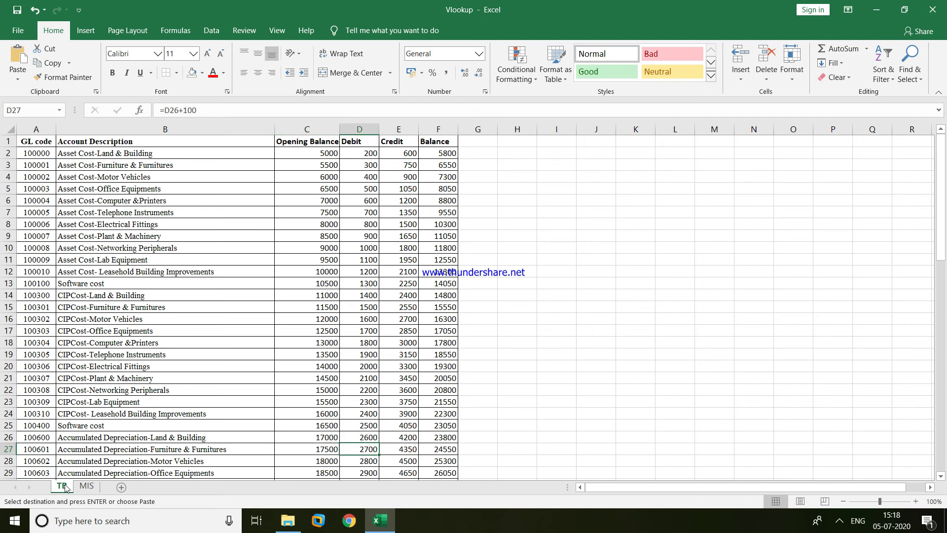
pyautogui.press('Right')
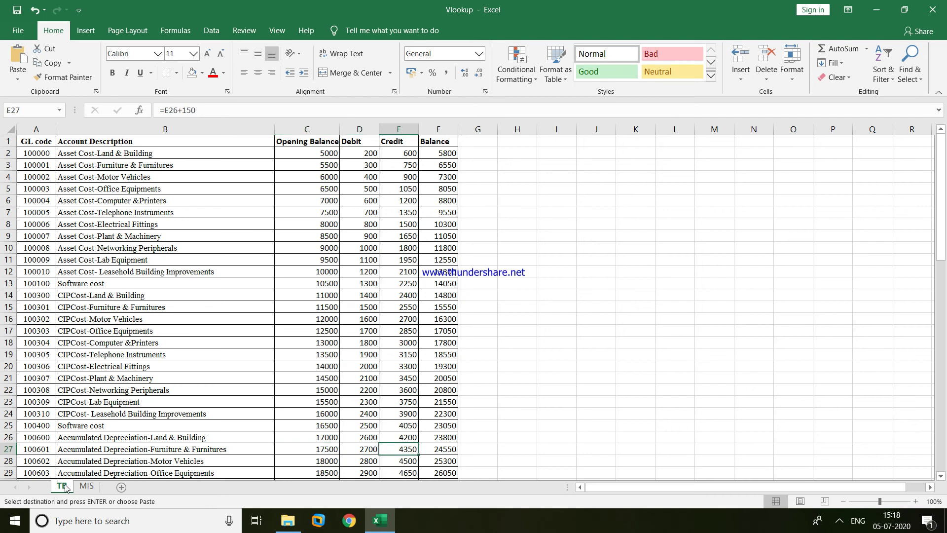
pyautogui.press('Right')
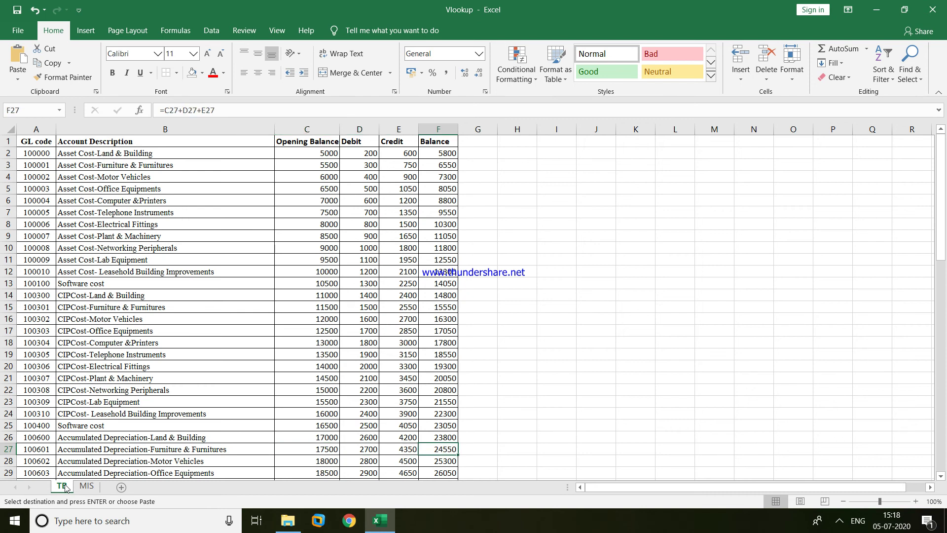
pyautogui.click(91, 488)
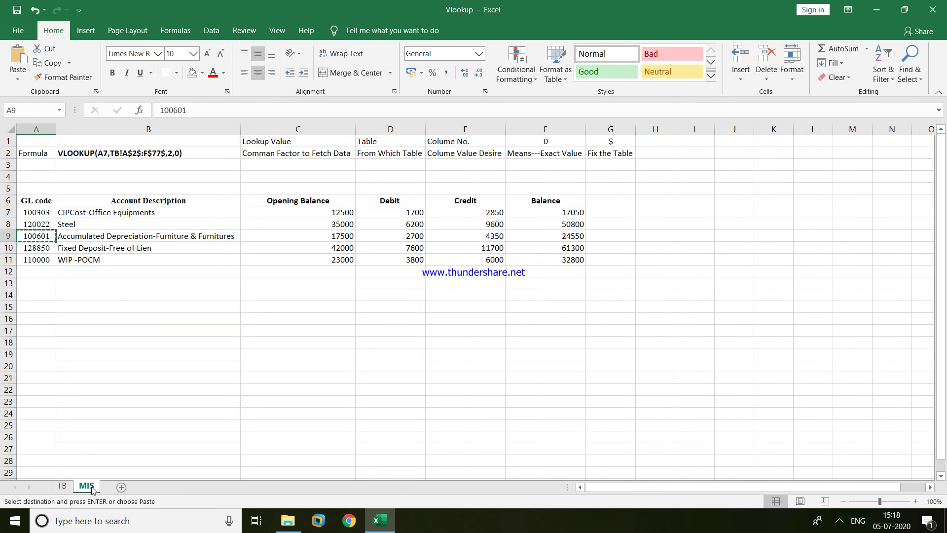
# Inspect the description, opening balance and balance lookups in MIS row 9.
pyautogui.press('Down')
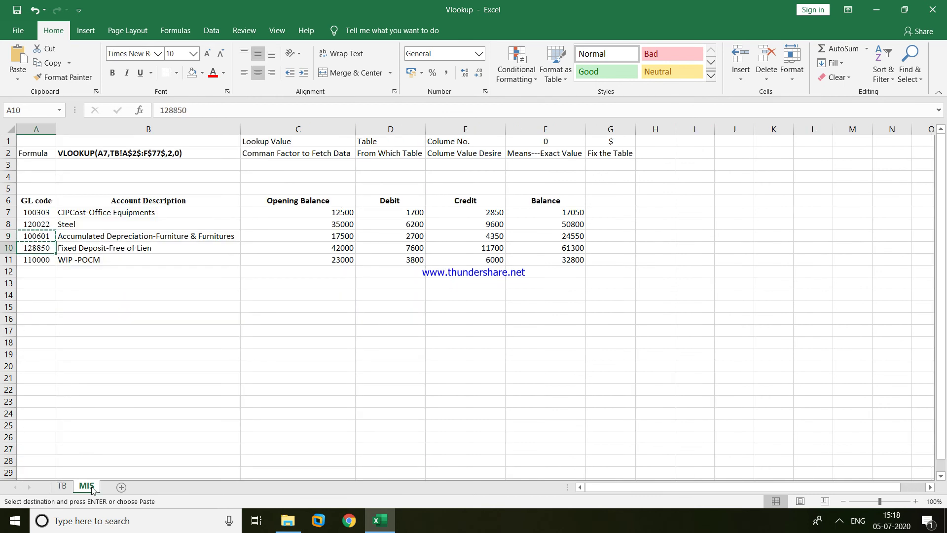
pyautogui.press('Up')
pyautogui.press('Right')
pyautogui.press('Right')
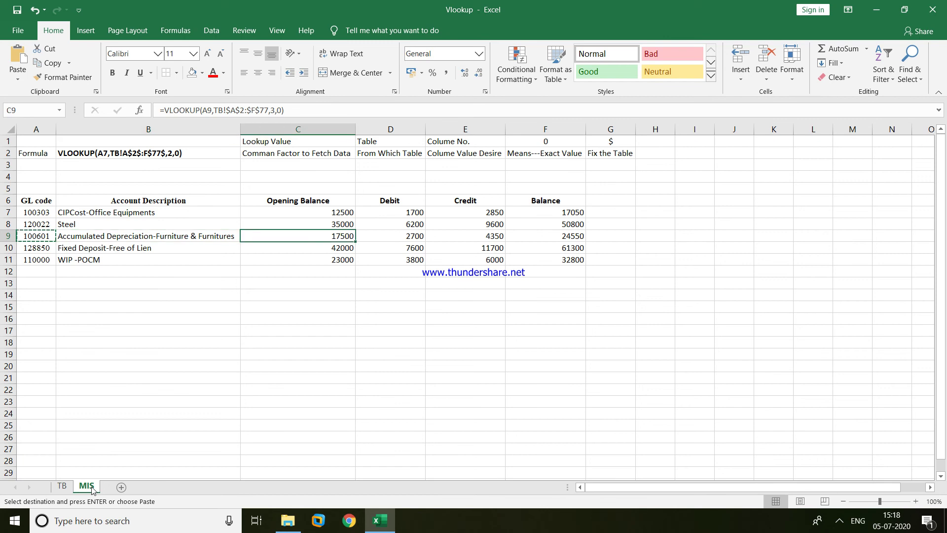
pyautogui.press('Right')
pyautogui.press('Right')
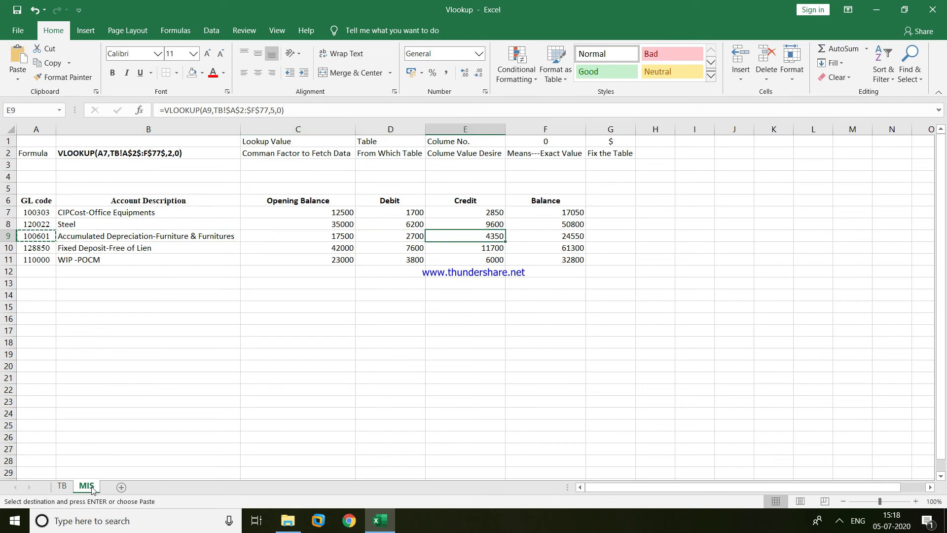
pyautogui.press('Right')
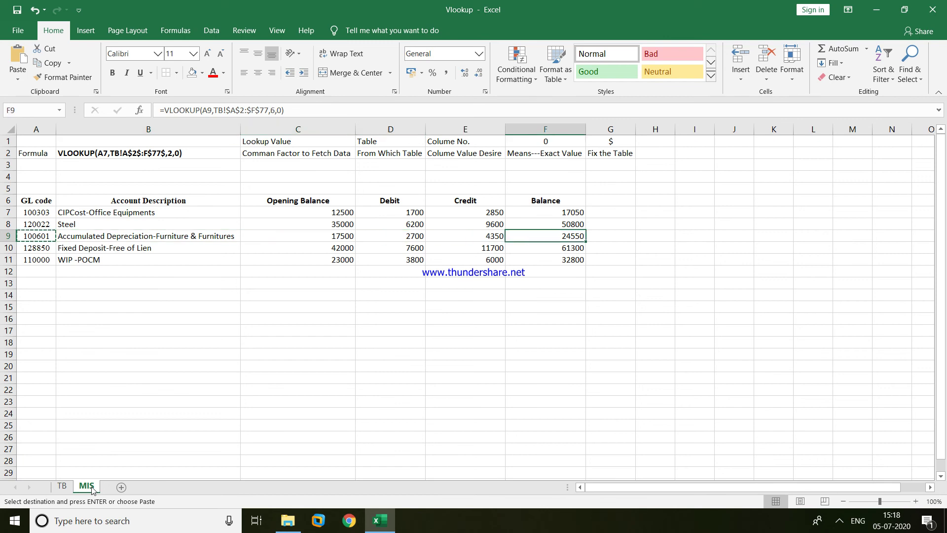
pyautogui.press('Left')
# Inspect row 11's opening balance lookup for GL code 110000, then go to TB.
pyautogui.press('Left')
pyautogui.press('Left')
pyautogui.press('Right')
pyautogui.press('Right')
pyautogui.press('Right')
pyautogui.press('Down')
pyautogui.press('Down')
pyautogui.press('Down')
pyautogui.press('Left')
pyautogui.press('Left')
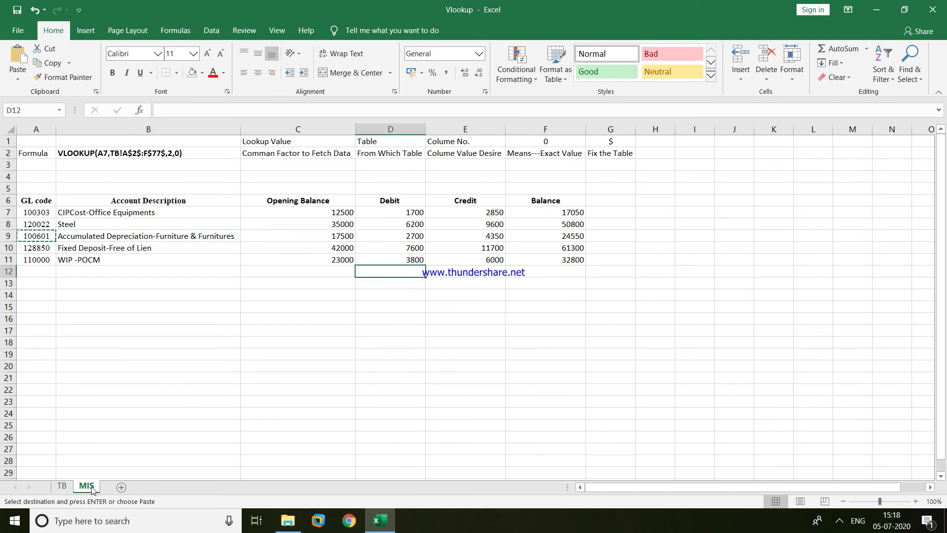
pyautogui.press('Left')
pyautogui.press('Left')
pyautogui.press('Left')
pyautogui.press('Up')
pyautogui.press('Right')
pyautogui.press('Right')
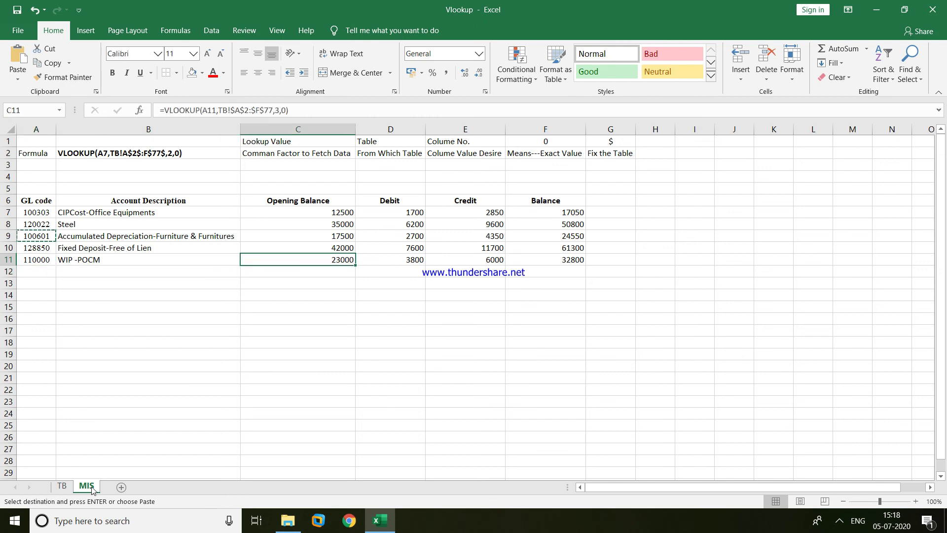
pyautogui.press('Down')
pyautogui.press('Down')
pyautogui.press('Left')
pyautogui.press('Left')
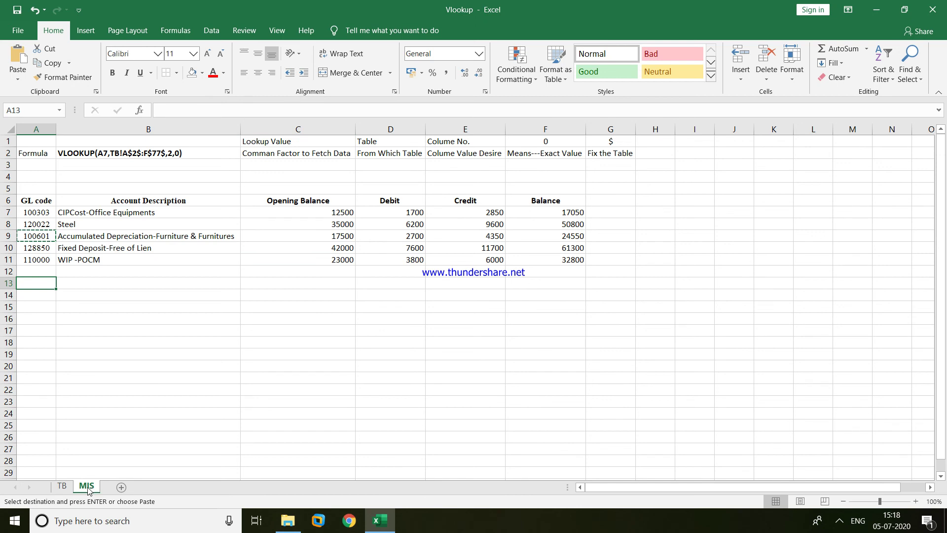
pyautogui.click(62, 487)
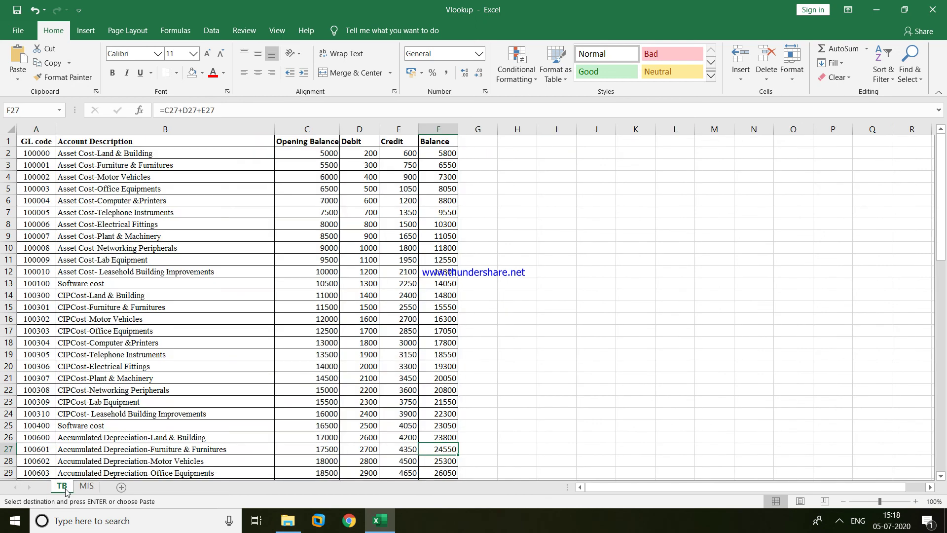
# Copy GL code 100307 from TB into MIS cell A12.
pyautogui.click(42, 399)
pyautogui.press('Up')
pyautogui.press('Up')
pyautogui.hotkey('ctrl', 'c')
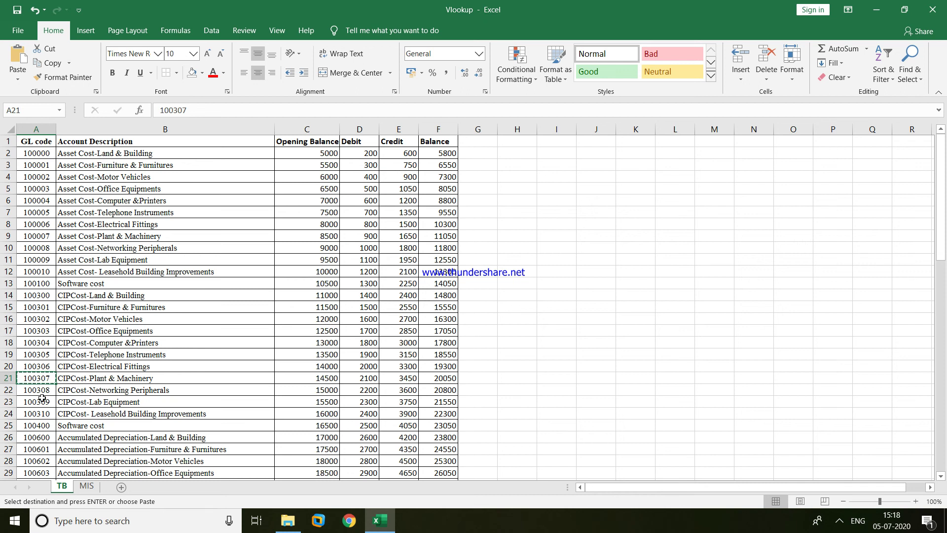
pyautogui.click(86, 487)
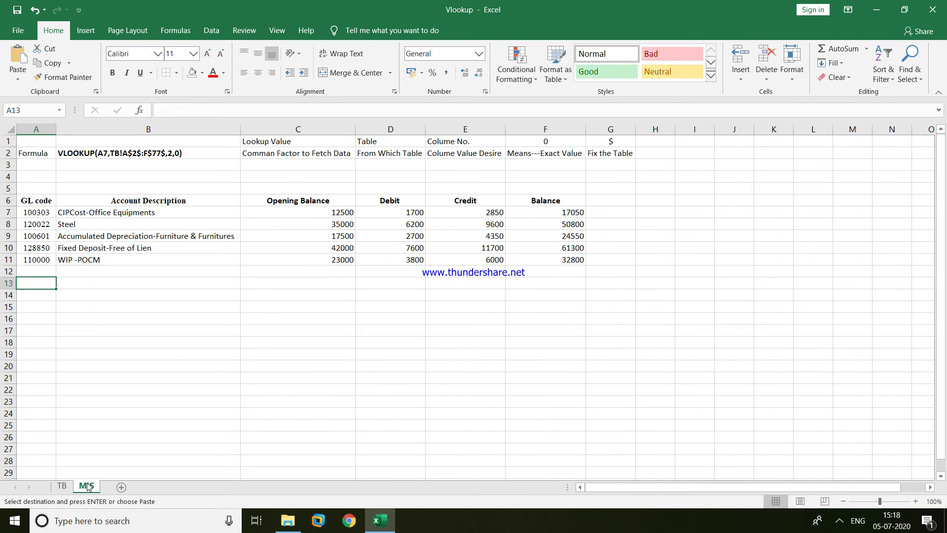
pyautogui.click(34, 270)
pyautogui.hotkey('ctrl', 'v')
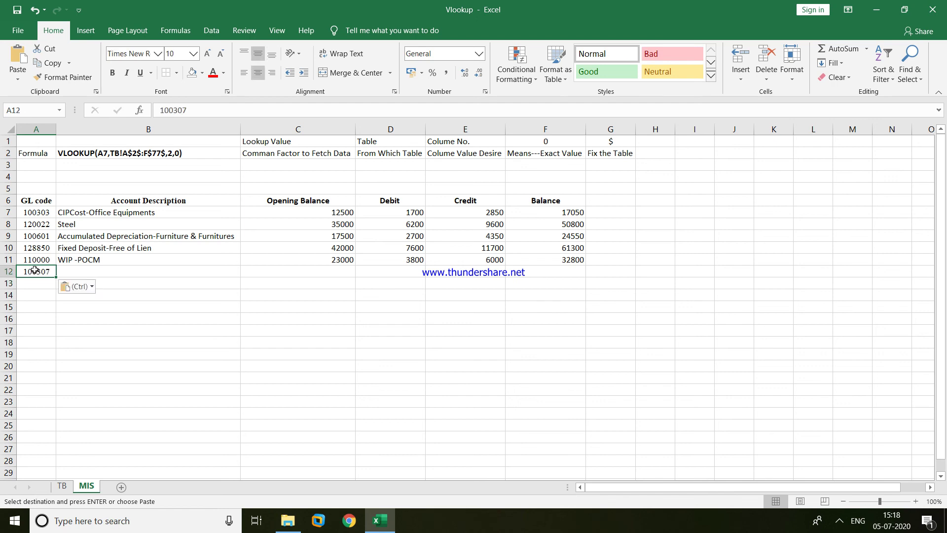
# Fill B12:F12 with VLOOKUPs for description, opening balance, debit, credit and balance.
pyautogui.click(78, 270)
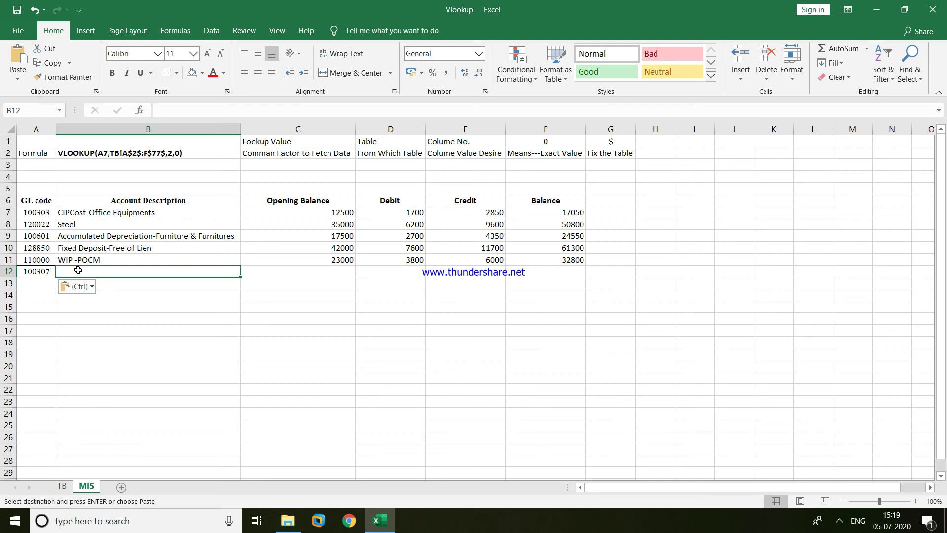
pyautogui.press('Return')
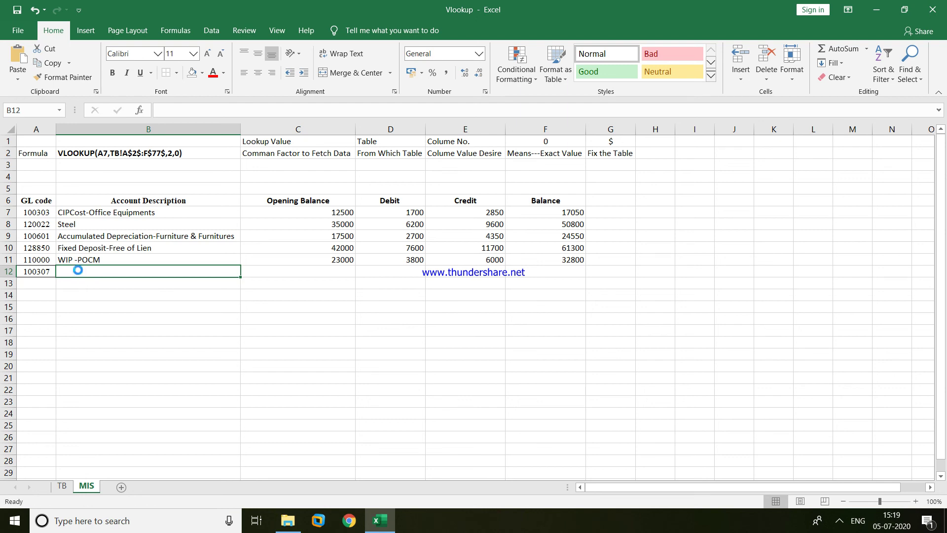
pyautogui.press('Right')
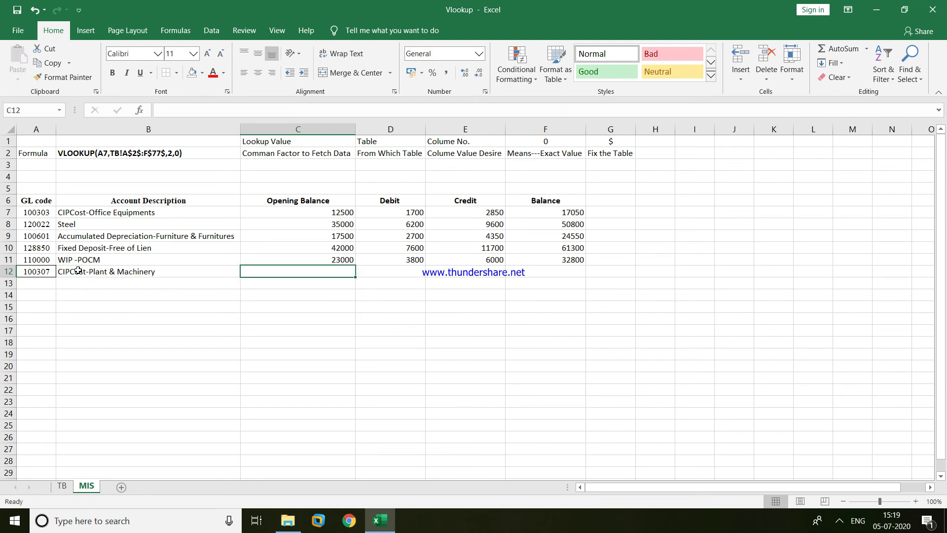
pyautogui.hotkey('ctrl', 'v')
pyautogui.press('Right')
pyautogui.hotkey('ctrl', 'v')
pyautogui.press('Right')
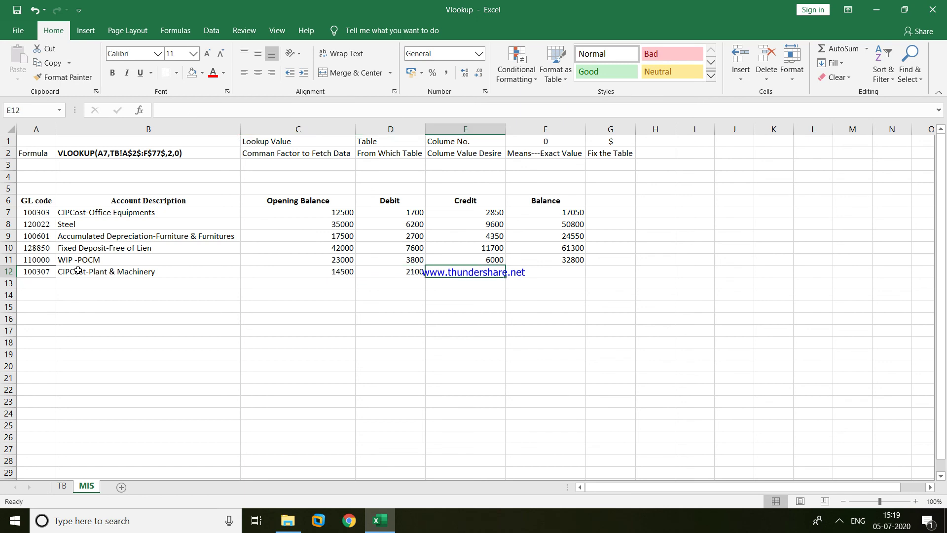
pyautogui.hotkey('ctrl', 'v')
pyautogui.press('Right')
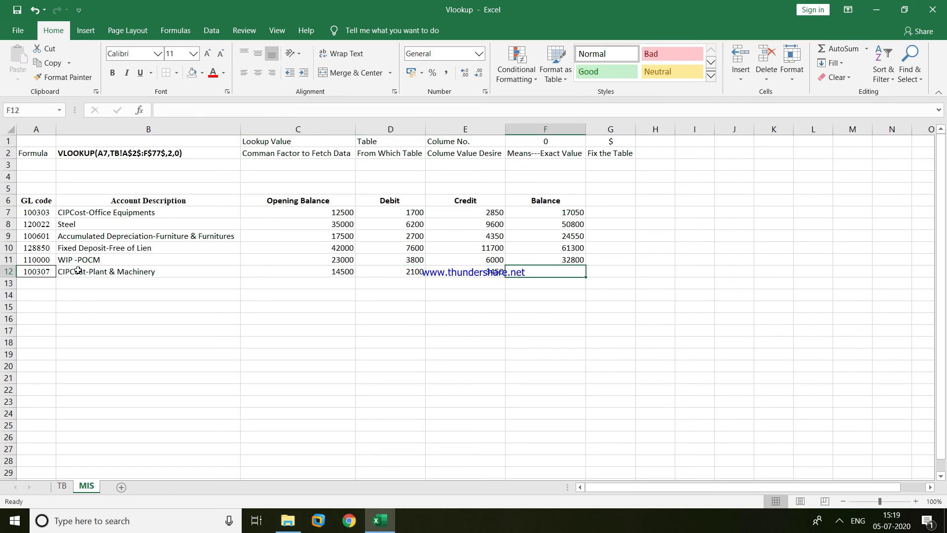
pyautogui.hotkey('ctrl', 'v')
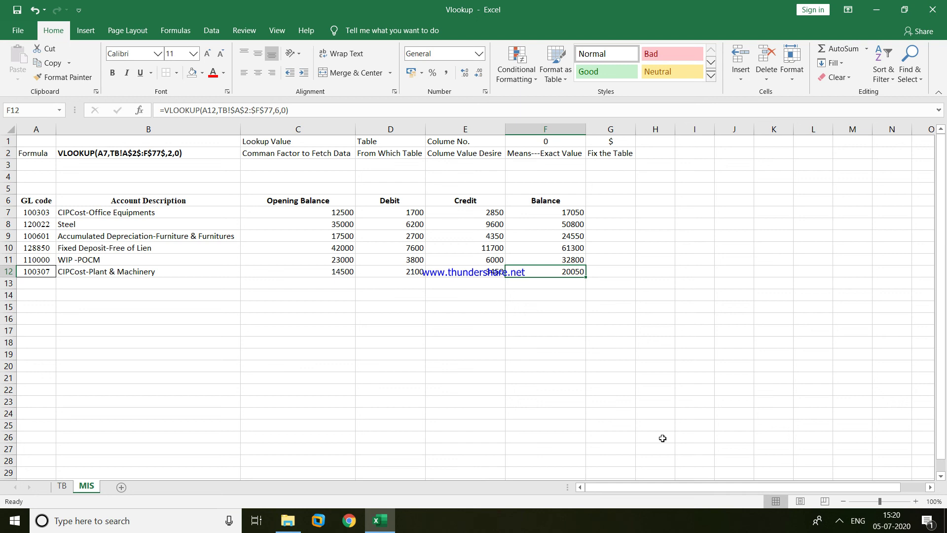
pyautogui.click(840, 522)
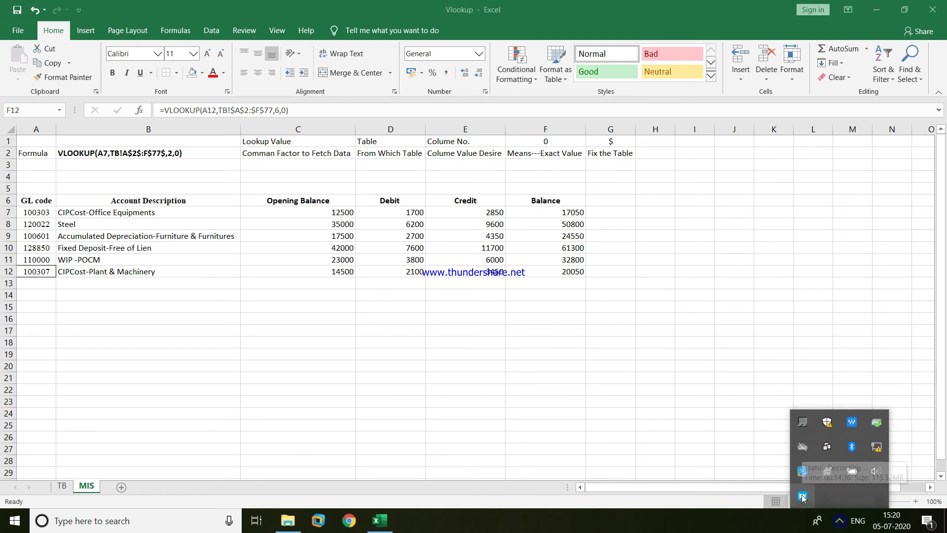